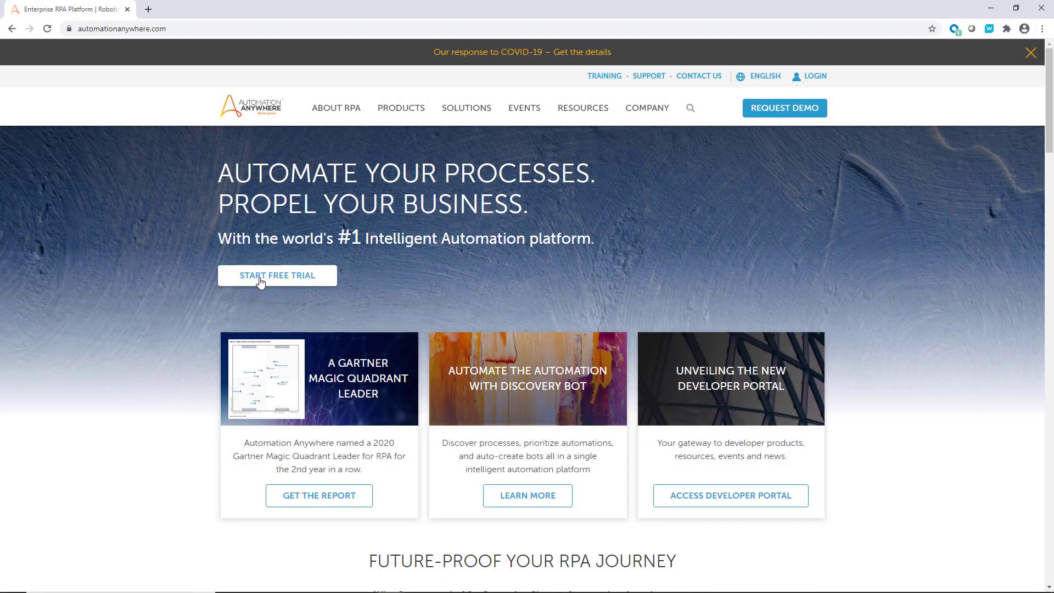
# Step: Go from the start-free-trial page to the Cloud Starter Pack BUY NOW checkout
pyautogui.click(264, 282)
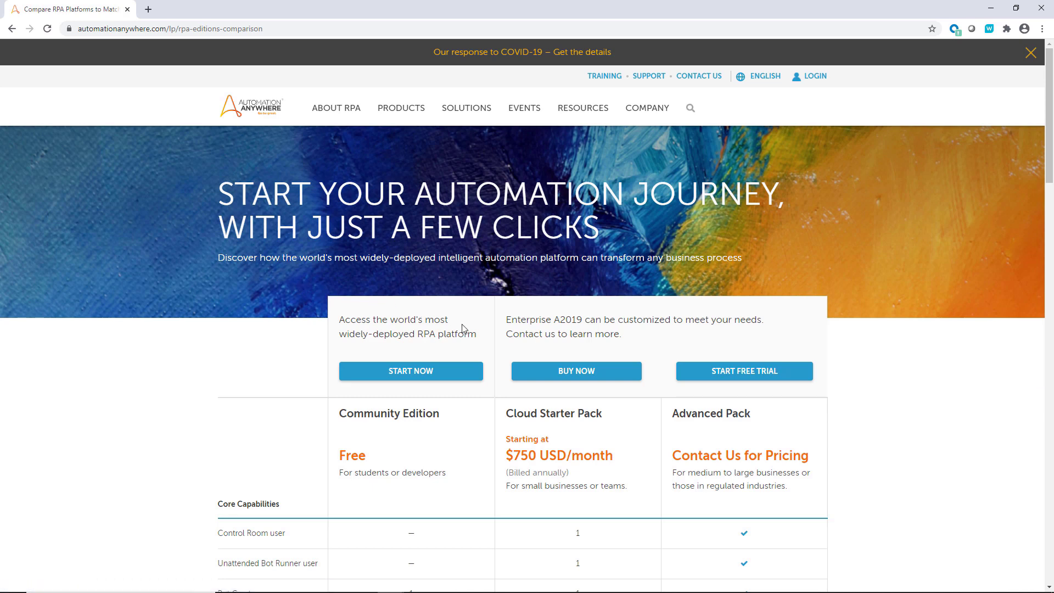
pyautogui.click(583, 372)
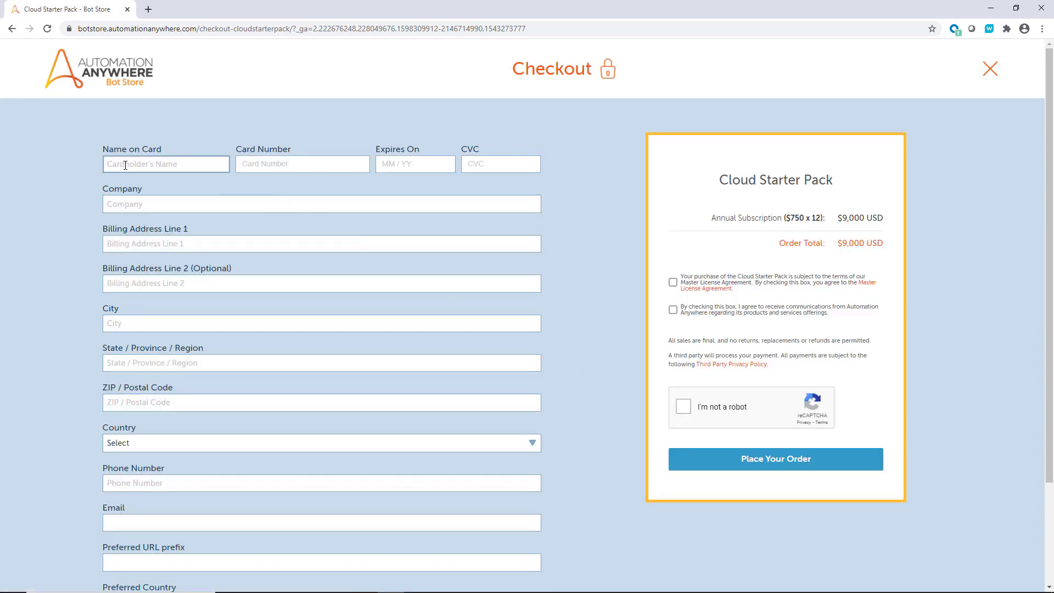
# Step: Enter the card number, expiry, security code, company name and billing address
pyautogui.press('Tab')
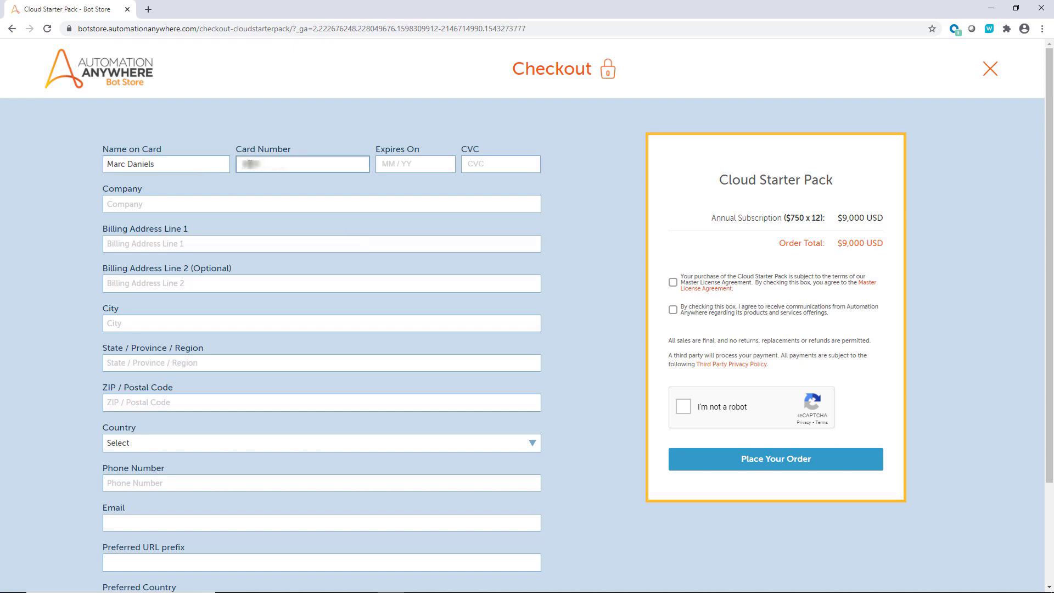
pyautogui.write('424242424242')
pyautogui.click(383, 164)
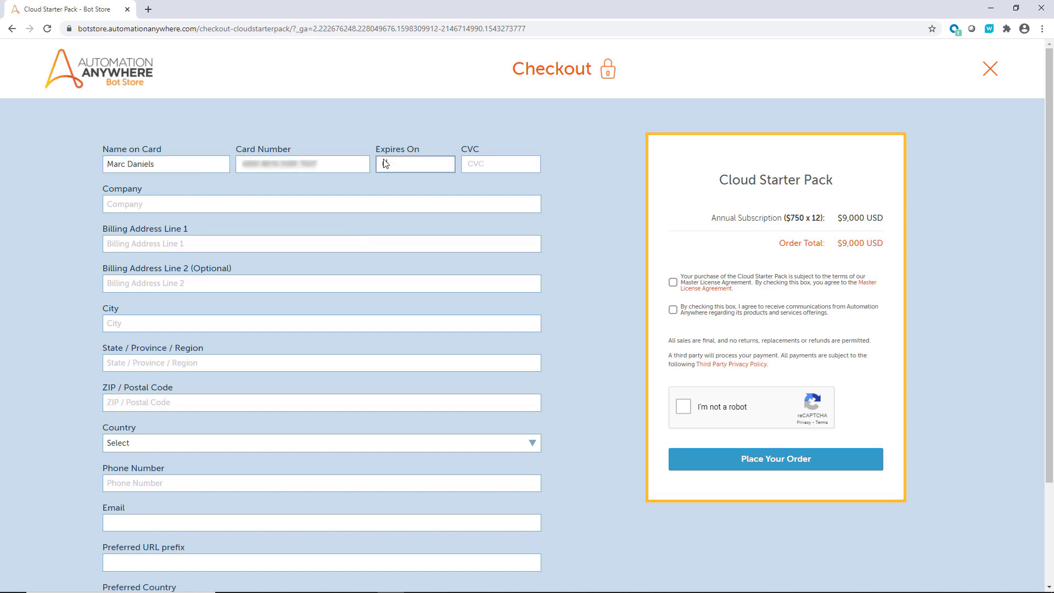
pyautogui.write('0121')
pyautogui.press('Tab')
pyautogui.write('123')
pyautogui.click(240, 204)
pyautogui.write('Automat')
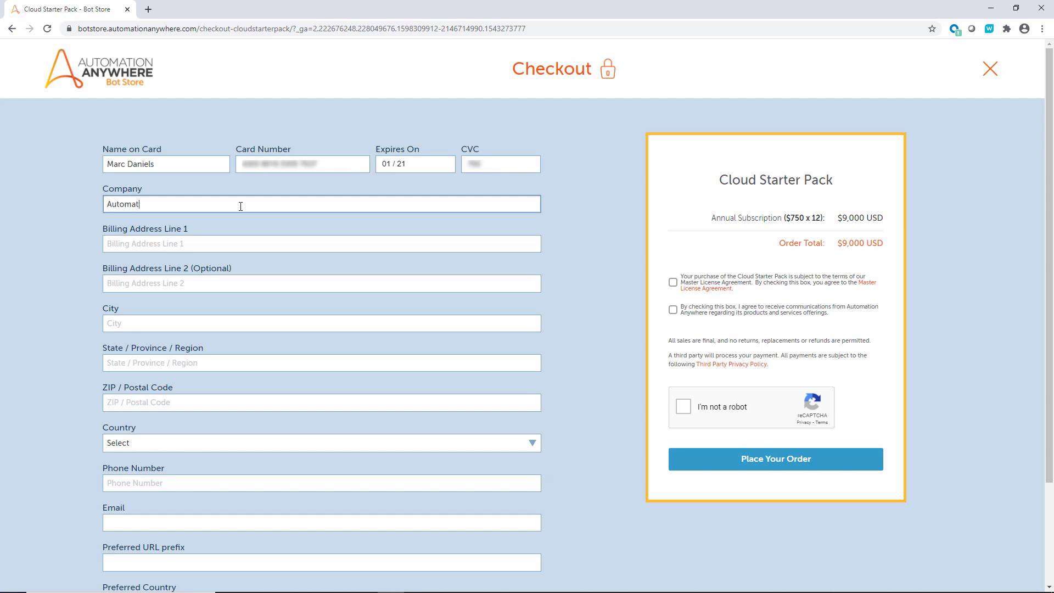
pyautogui.write('ion Anywhere')
pyautogui.click(171, 243)
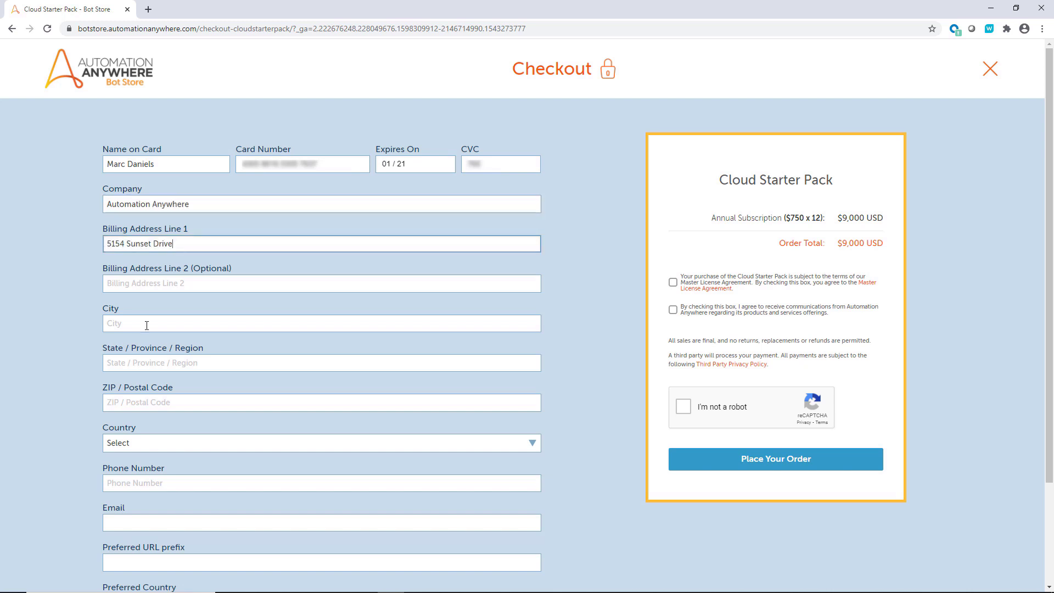
pyautogui.click(147, 325)
pyautogui.write('San Jose')
pyautogui.click(140, 363)
pyautogui.write('CA')
pyautogui.click(136, 402)
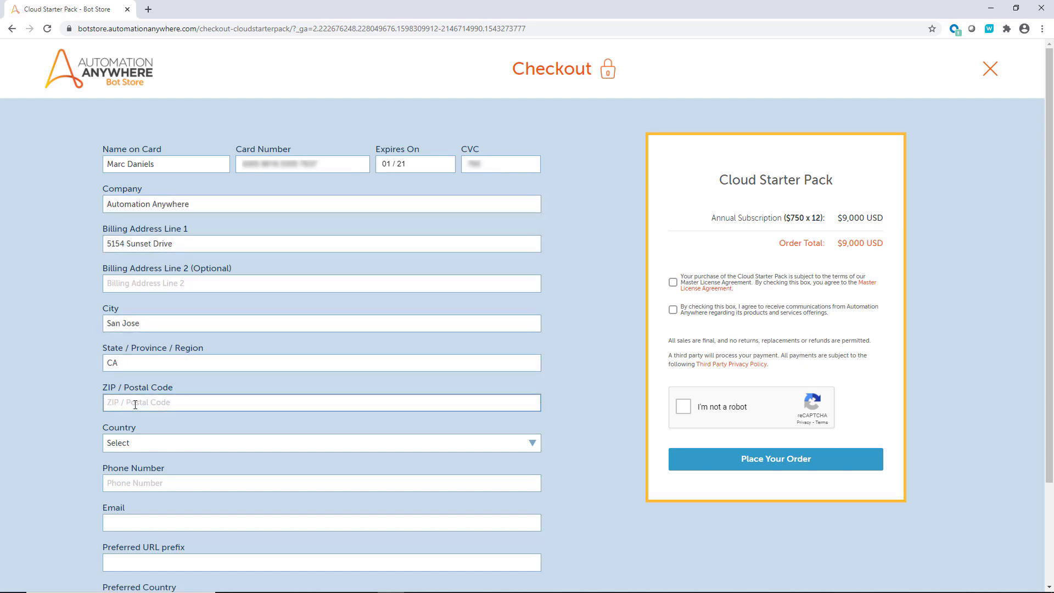
pyautogui.write('95129')
# Step: Set United States as country and preferred country, plus phone, email and URL prefix
pyautogui.click(146, 444)
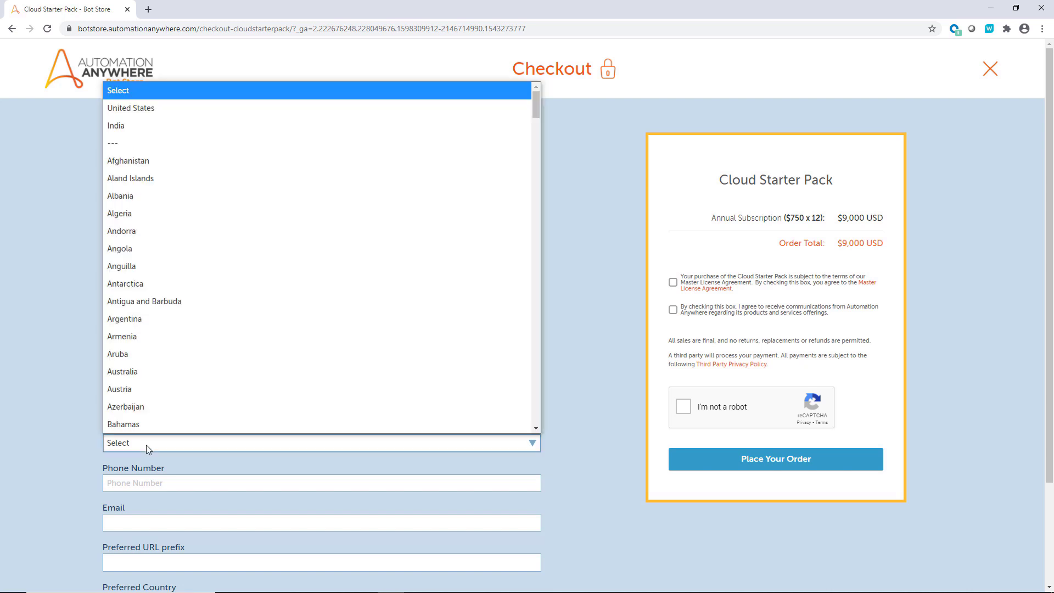
pyautogui.click(131, 113)
pyautogui.click(134, 479)
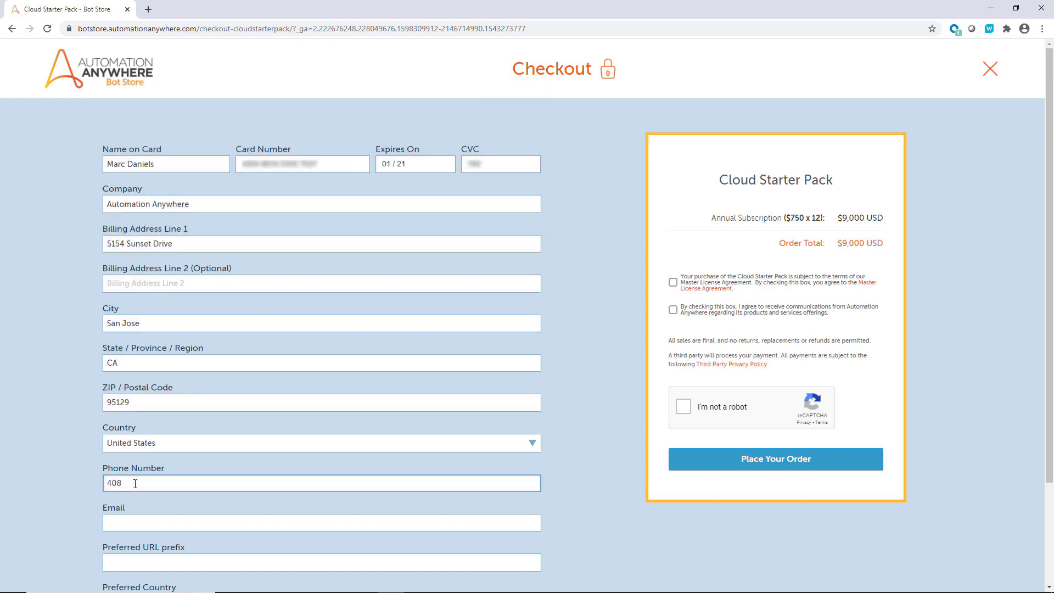
pyautogui.click(135, 519)
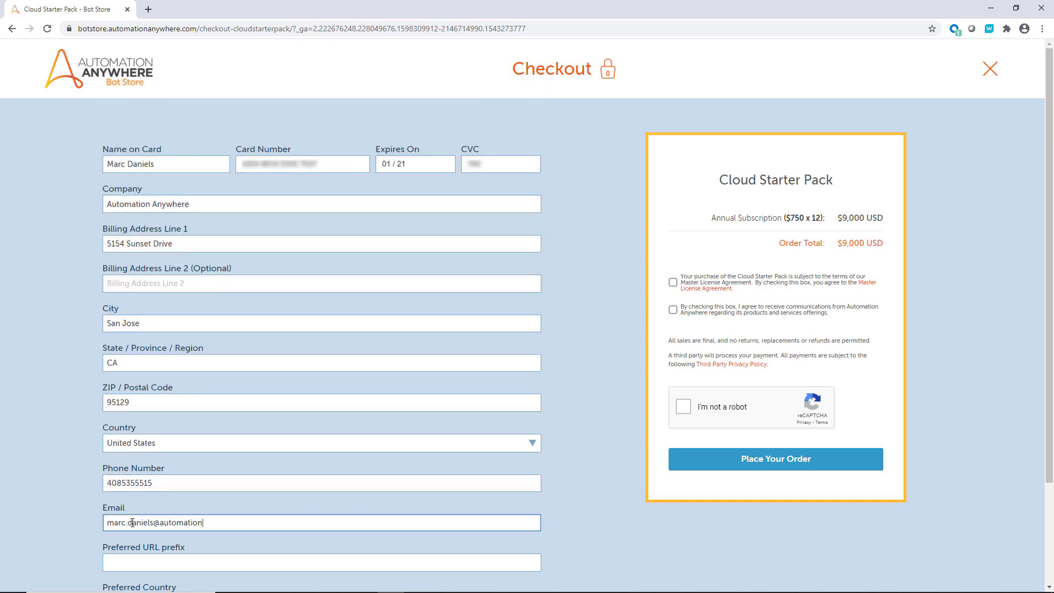
pyautogui.scroll(-1, 136, 528)
pyautogui.click(131, 506)
pyautogui.write('aa analysts')
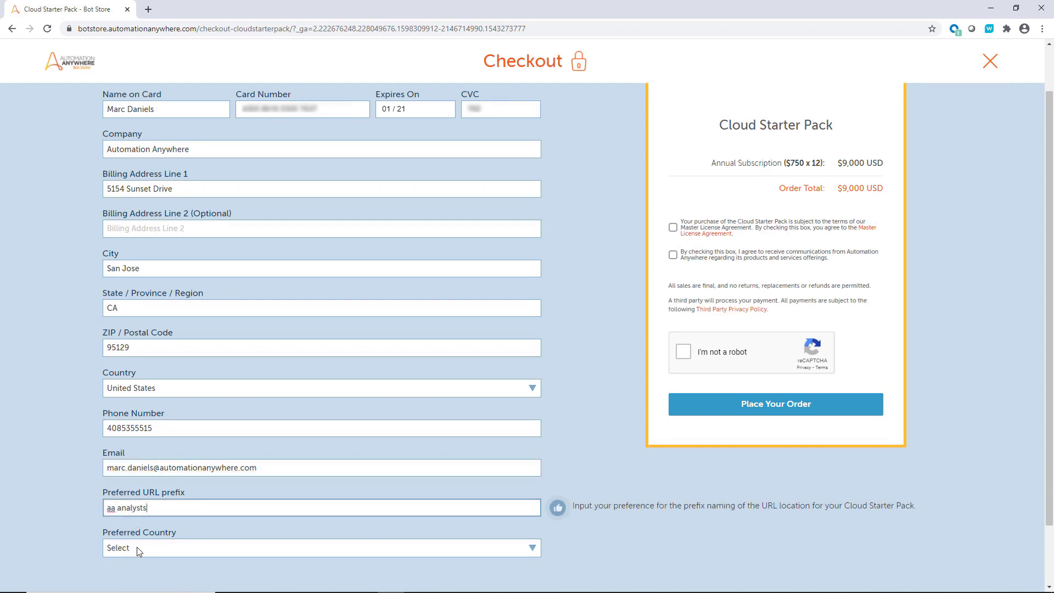
pyautogui.click(138, 550)
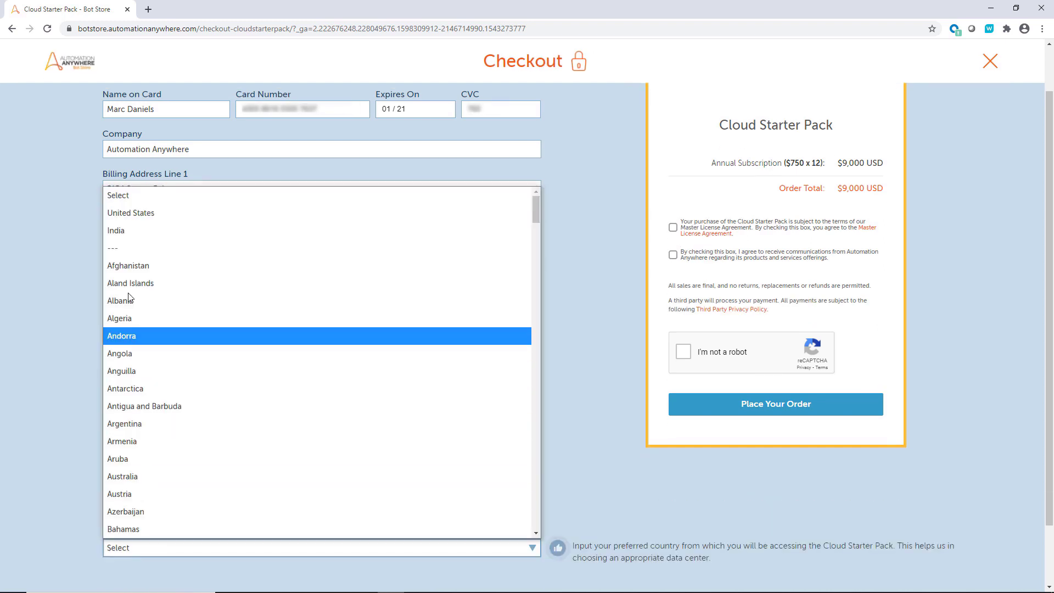
pyautogui.click(131, 216)
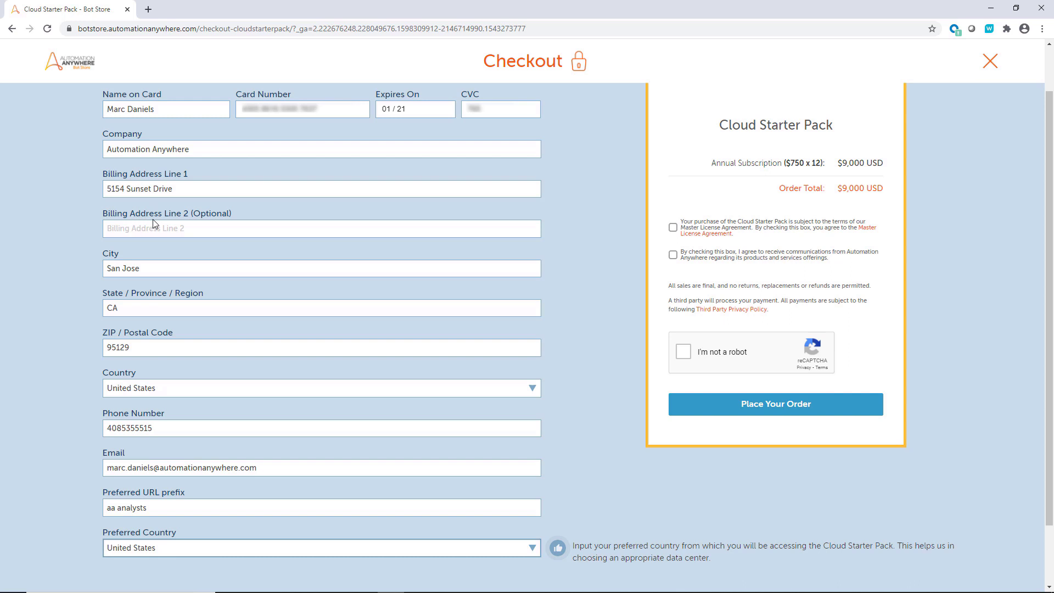
# Step: Accept the license agreement and communications, and solve the traffic-light reCAPTCHA
pyautogui.click(673, 228)
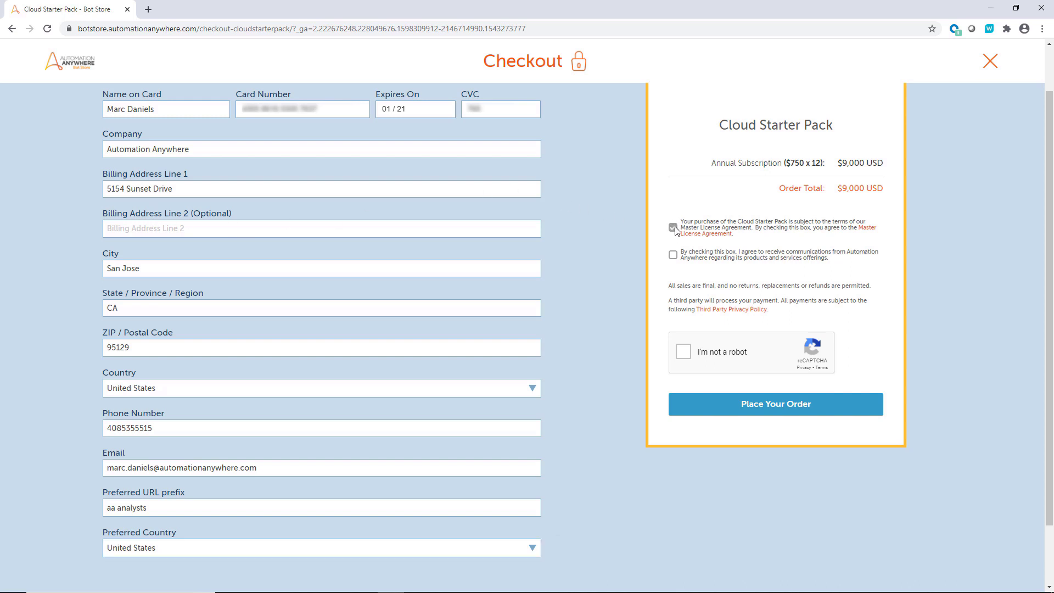
pyautogui.click(672, 254)
pyautogui.click(682, 352)
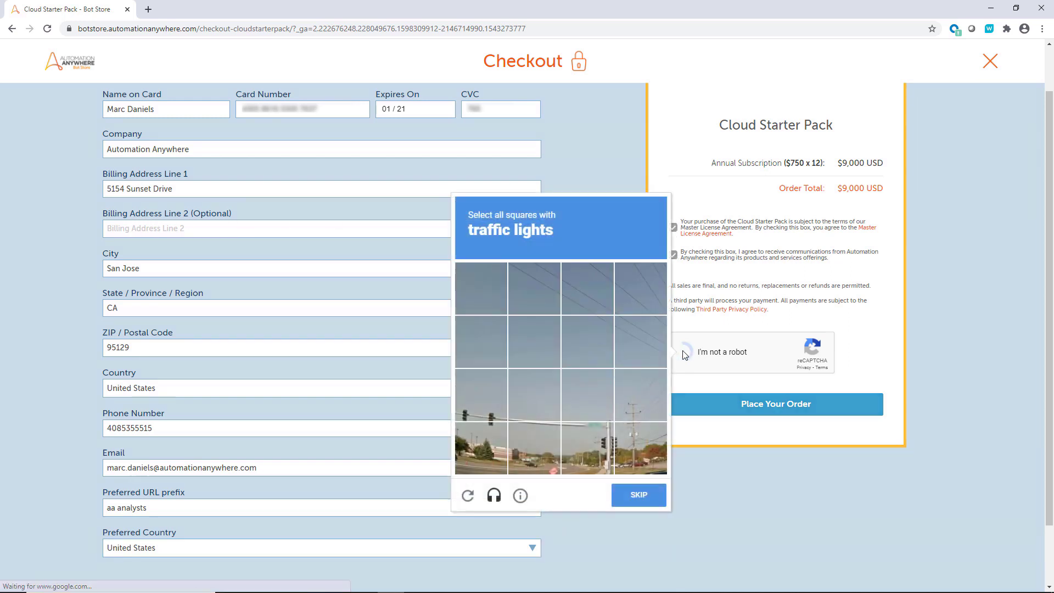
pyautogui.click(494, 377)
pyautogui.click(485, 440)
pyautogui.click(631, 449)
pyautogui.click(643, 495)
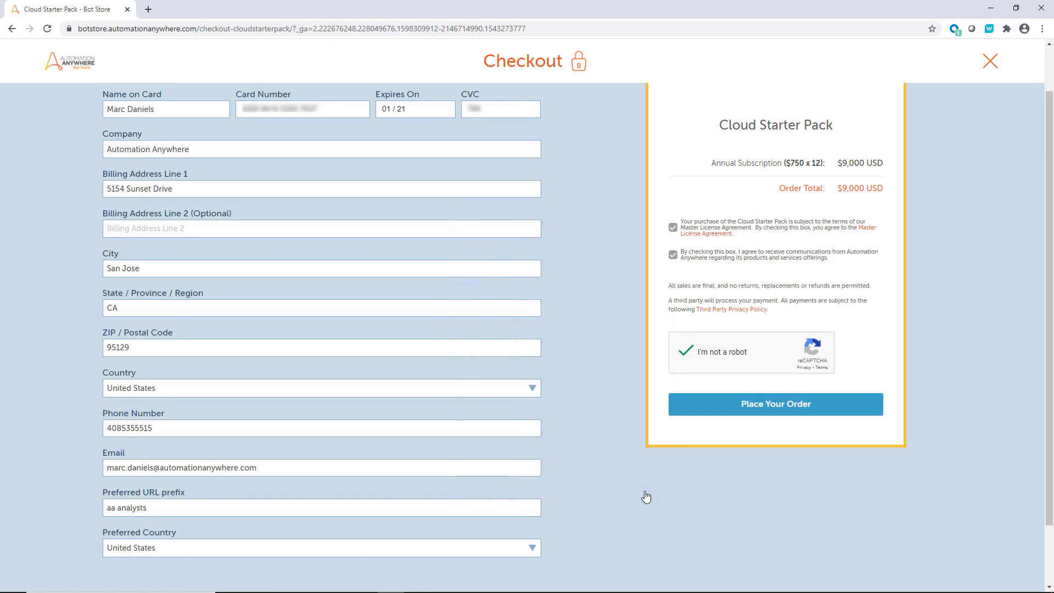
# Step: Place the Cloud Starter Pack order
pyautogui.click(763, 405)
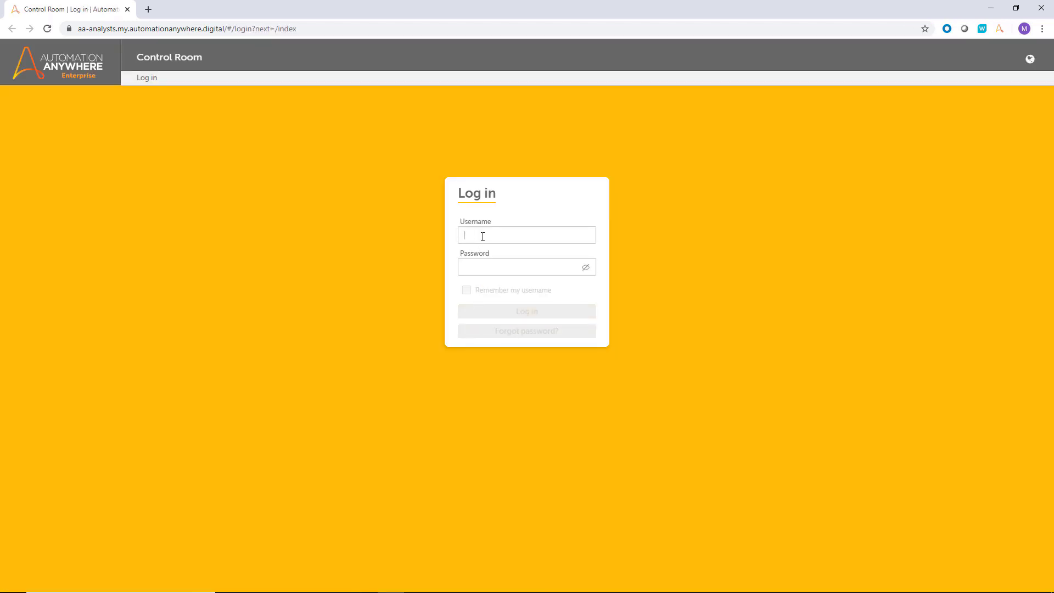
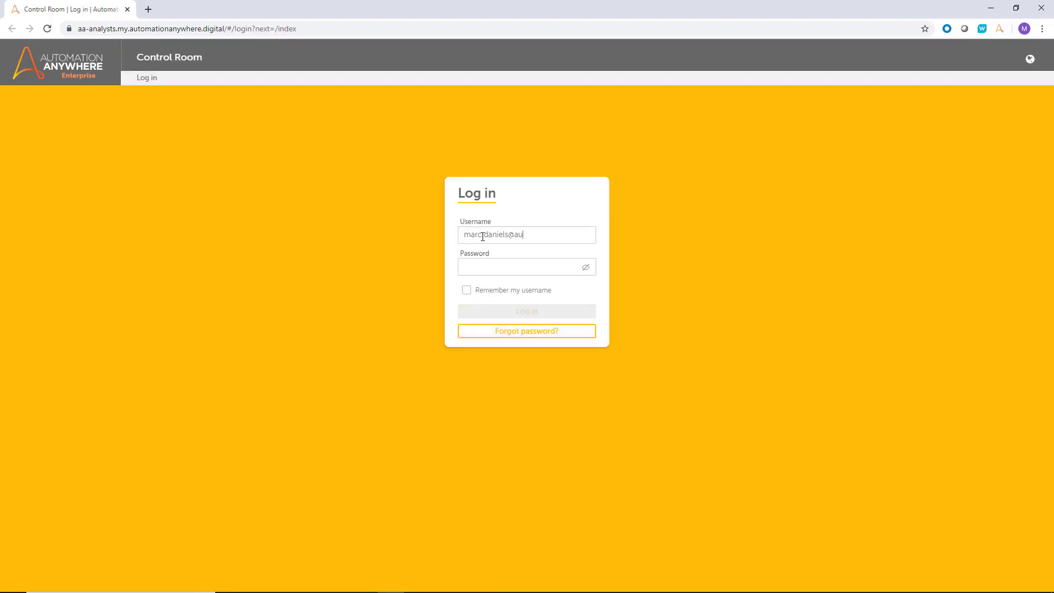
# Step: Log in to the Control Room and set and confirm a new password
pyautogui.click(475, 268)
pyautogui.click(502, 311)
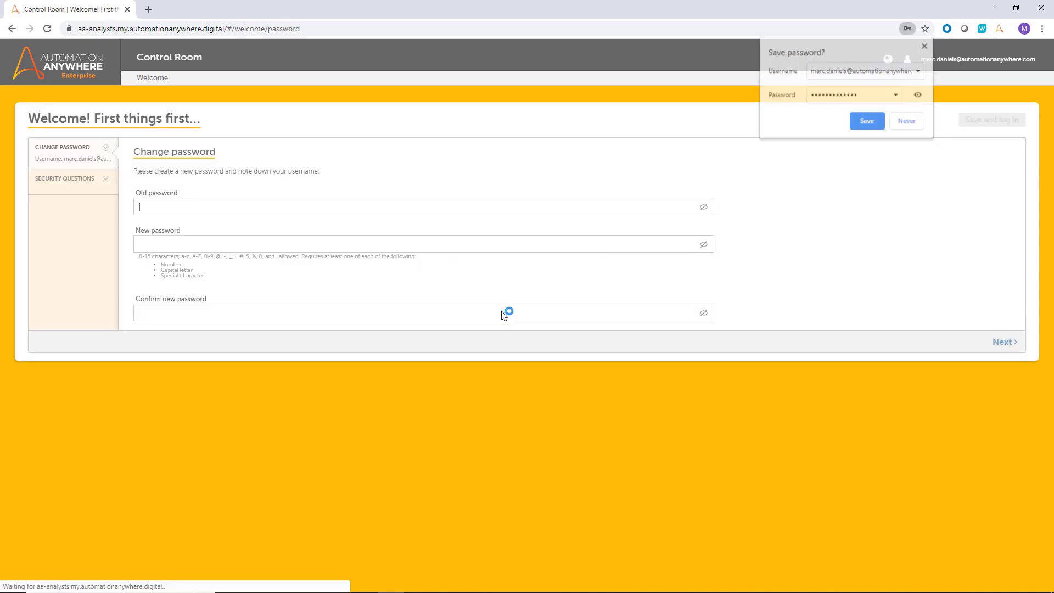
pyautogui.click(923, 46)
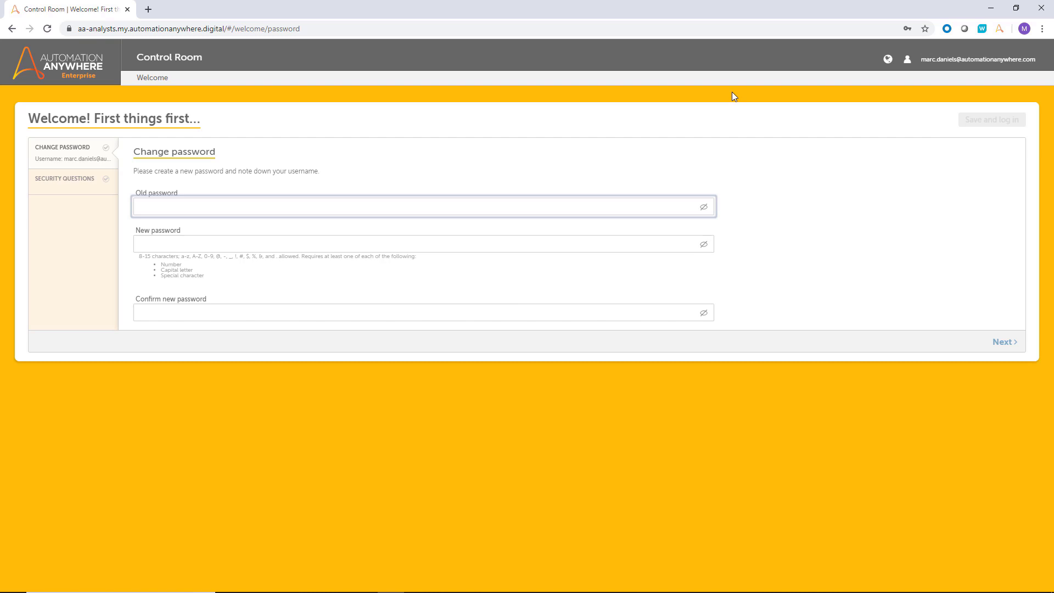
pyautogui.click(142, 243)
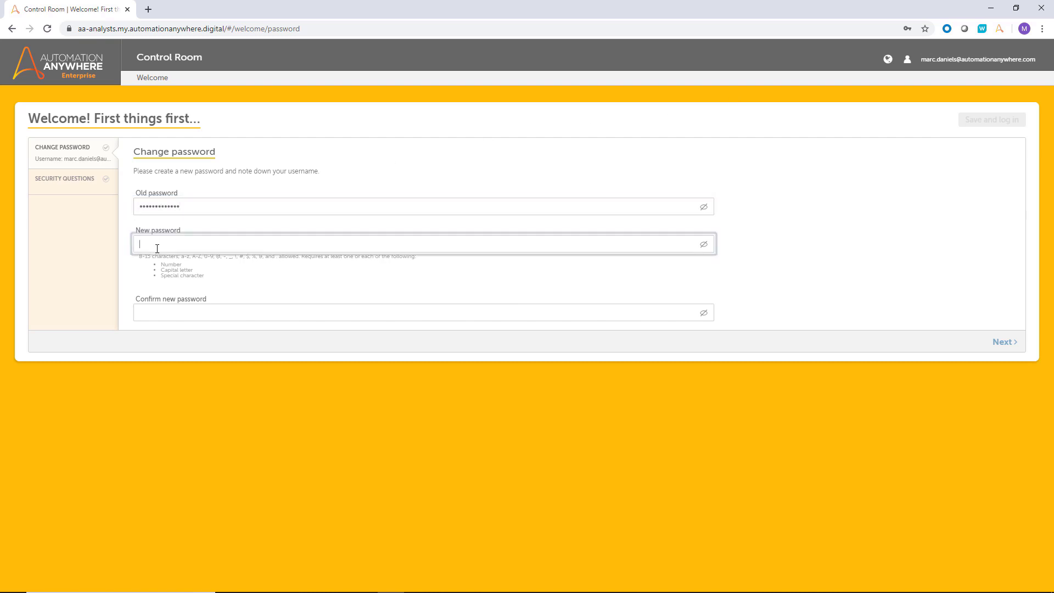
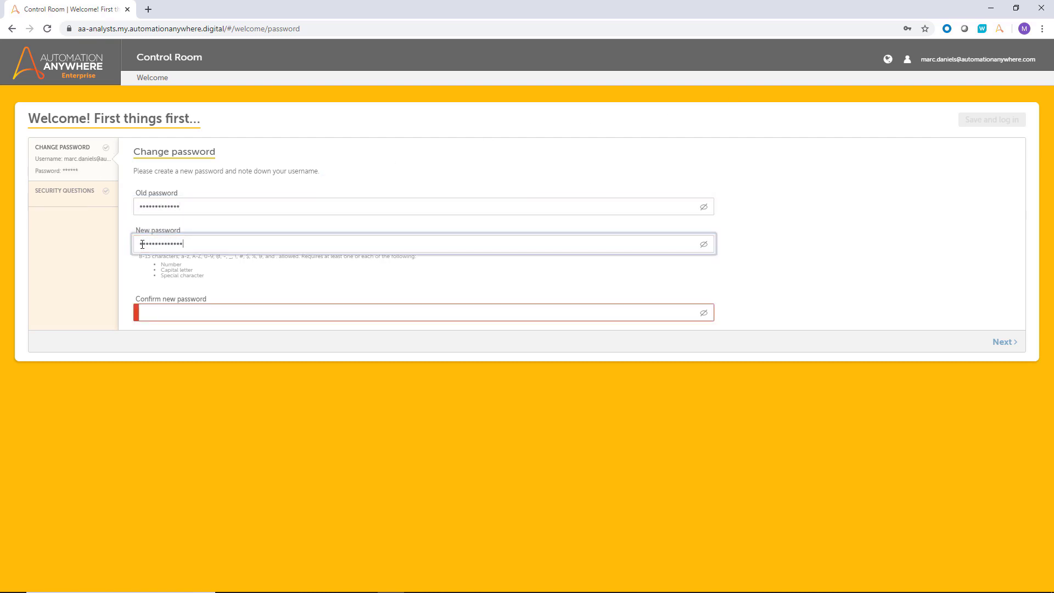
pyautogui.click(153, 313)
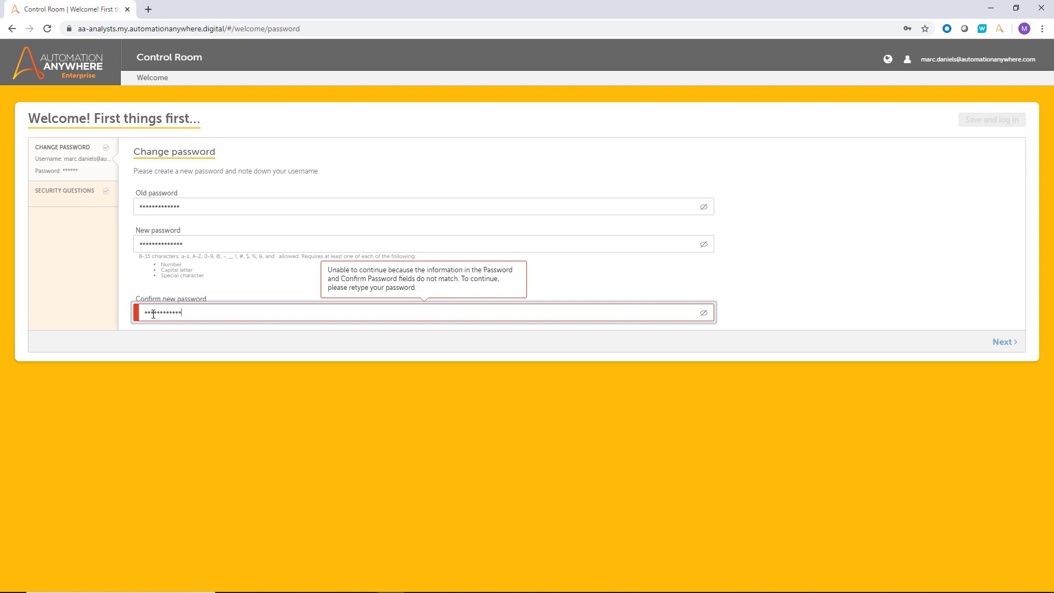
pyautogui.write('!')
pyautogui.click(1004, 342)
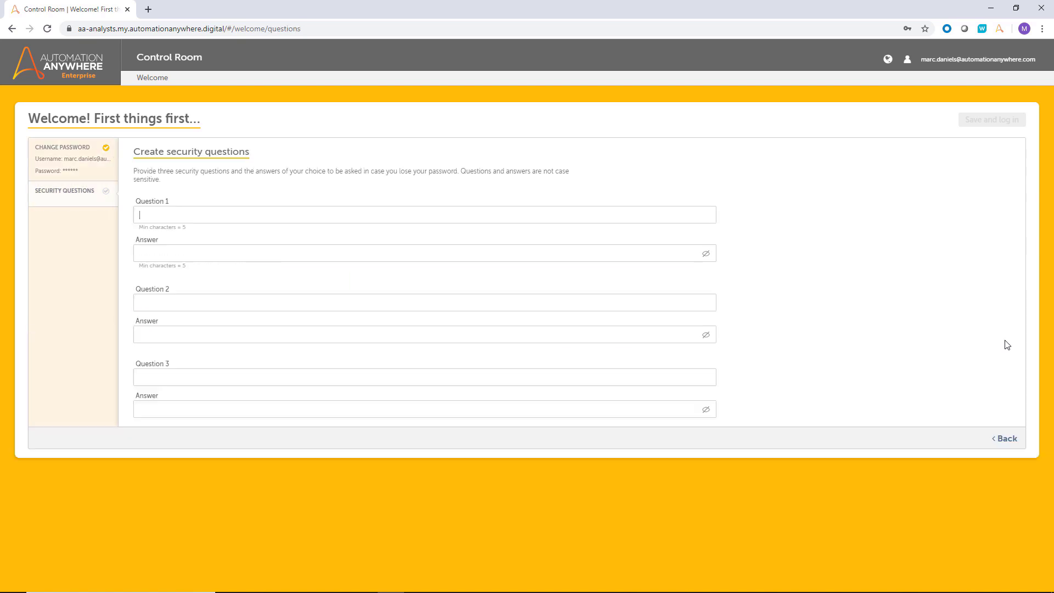
# Step: Save Father's Middle Name and two custom security questions with answers, then log in
pyautogui.click(167, 213)
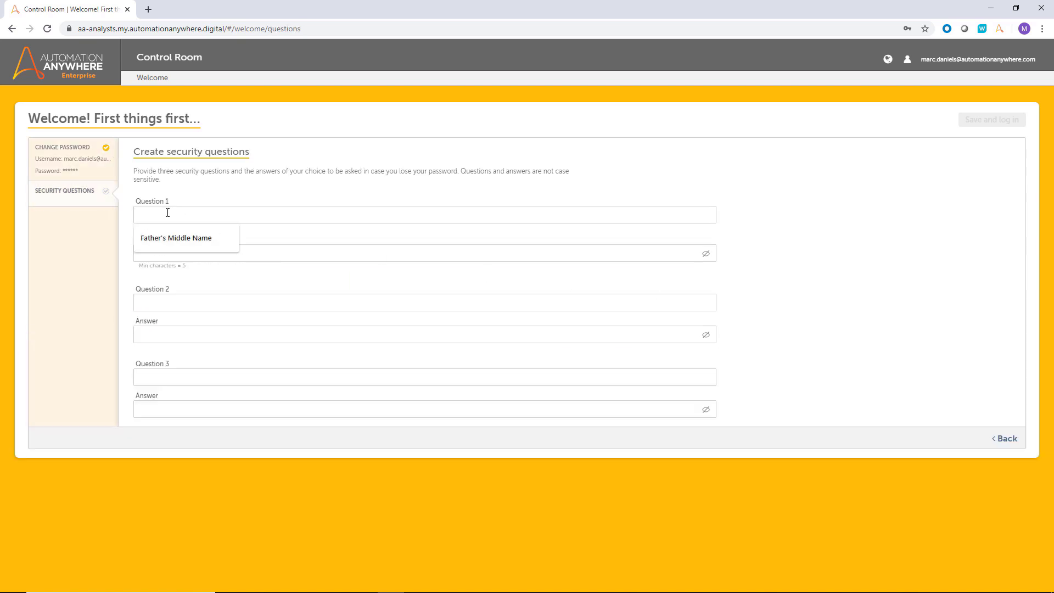
pyautogui.click(181, 237)
pyautogui.click(161, 252)
pyautogui.write('*****')
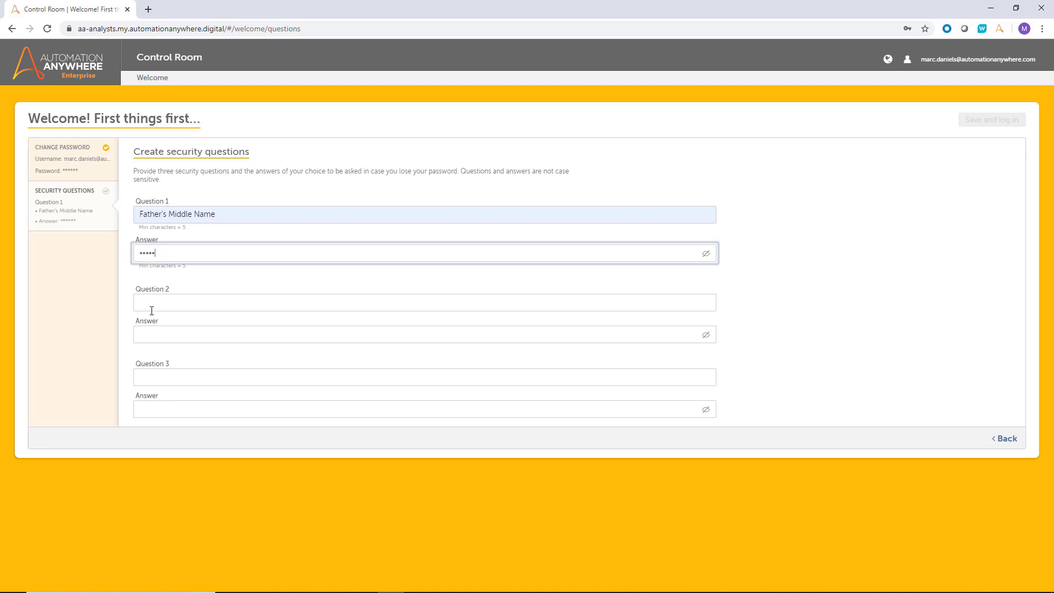
pyautogui.click(155, 303)
pyautogui.write('First Pet')
pyautogui.click(154, 332)
pyautogui.write('*')
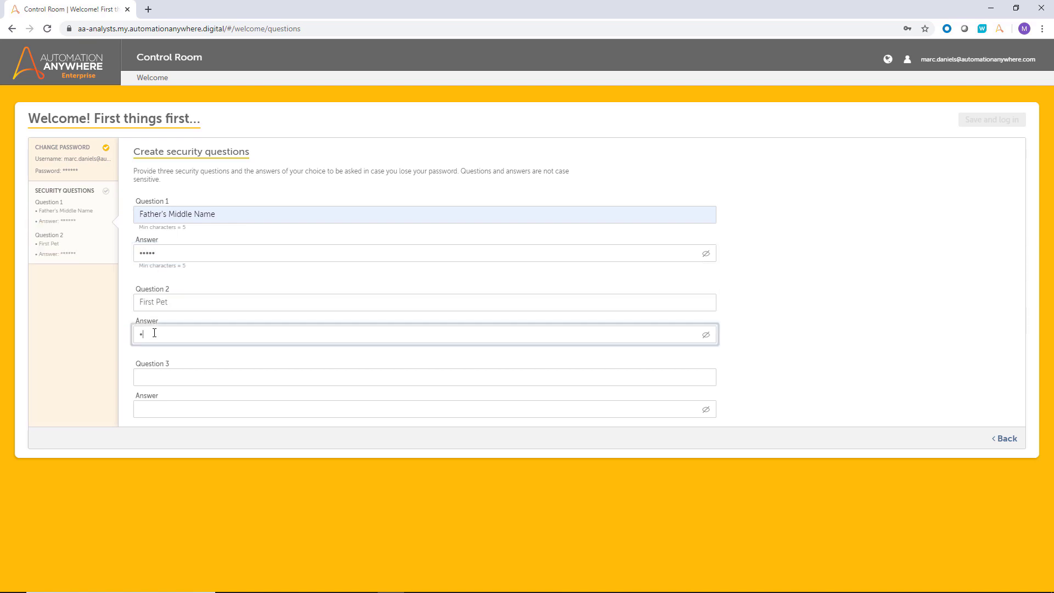
pyautogui.click(149, 377)
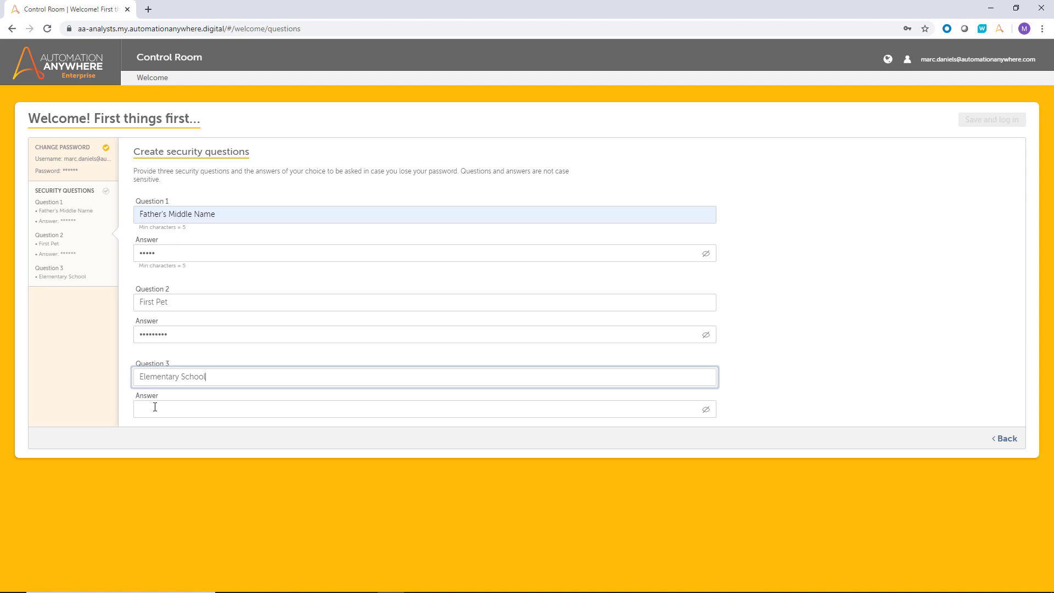
pyautogui.click(154, 406)
pyautogui.write('****************')
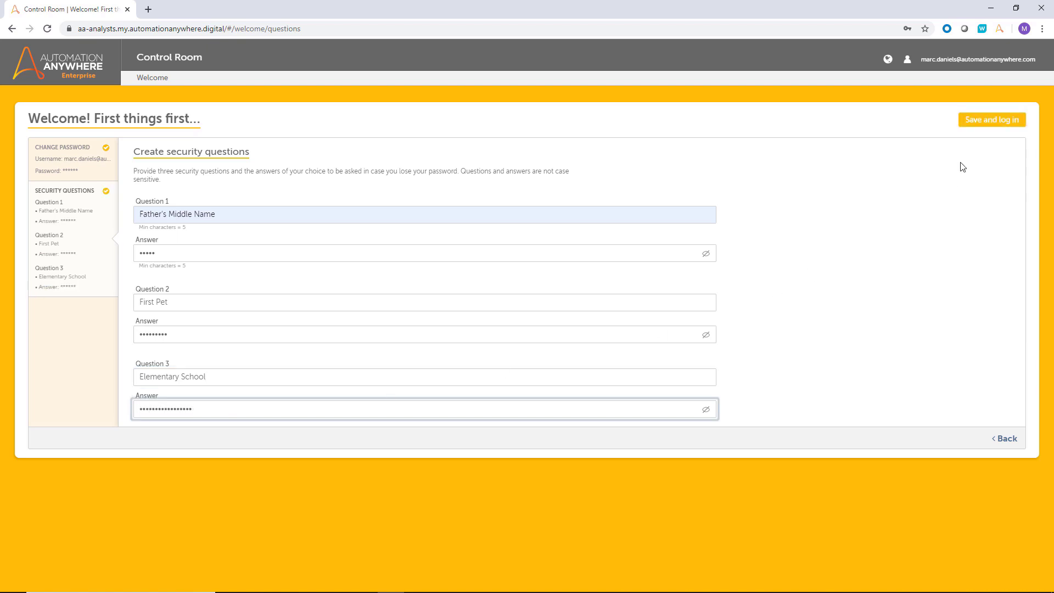
pyautogui.click(984, 121)
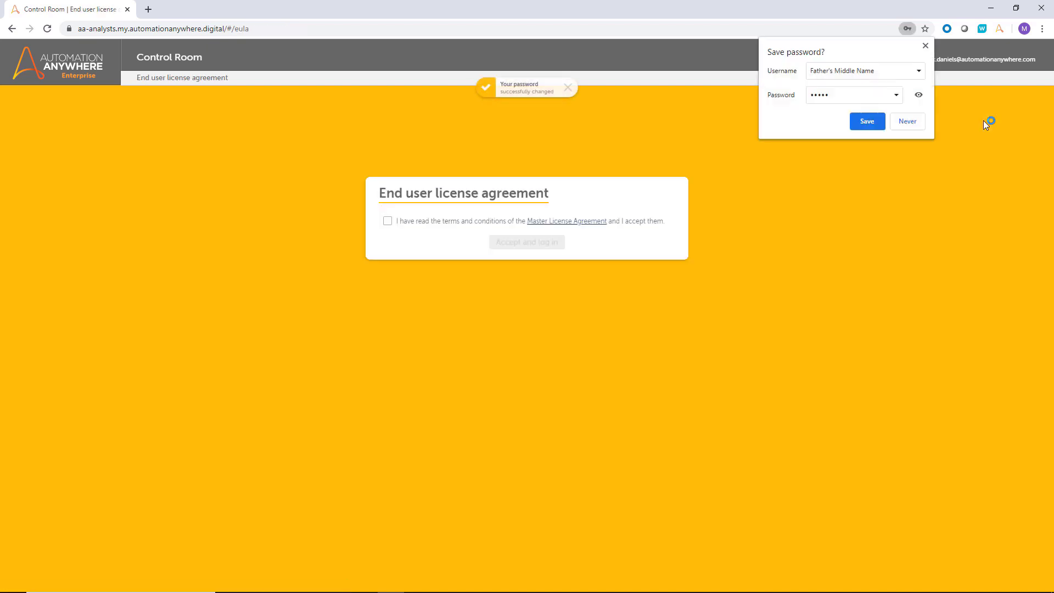
# Step: Dismiss the save-password bubble, accept the EULA and close the license-expiry banner
pyautogui.click(924, 45)
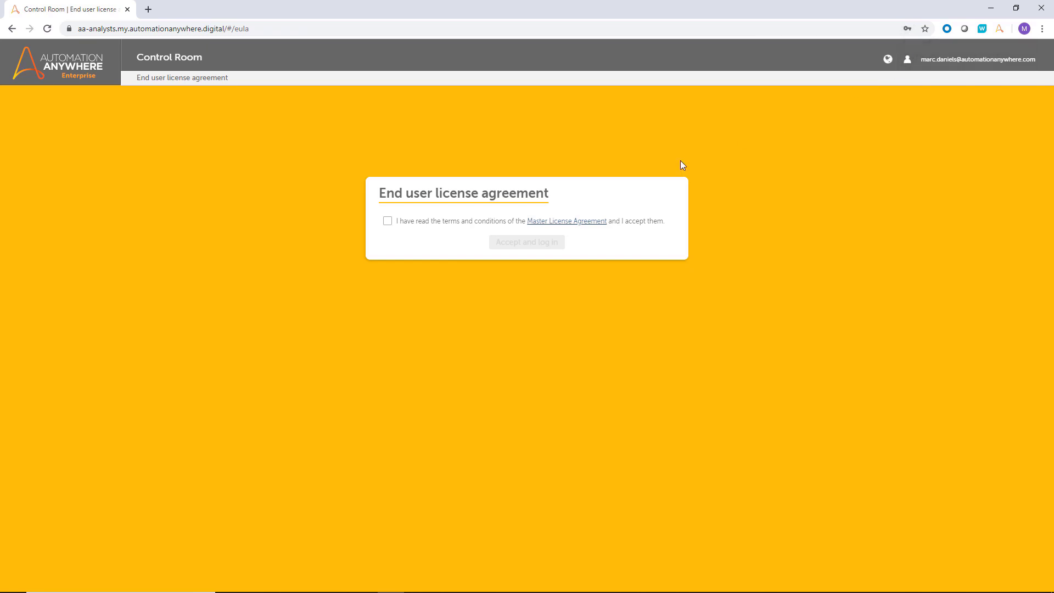
pyautogui.click(388, 221)
pyautogui.click(521, 244)
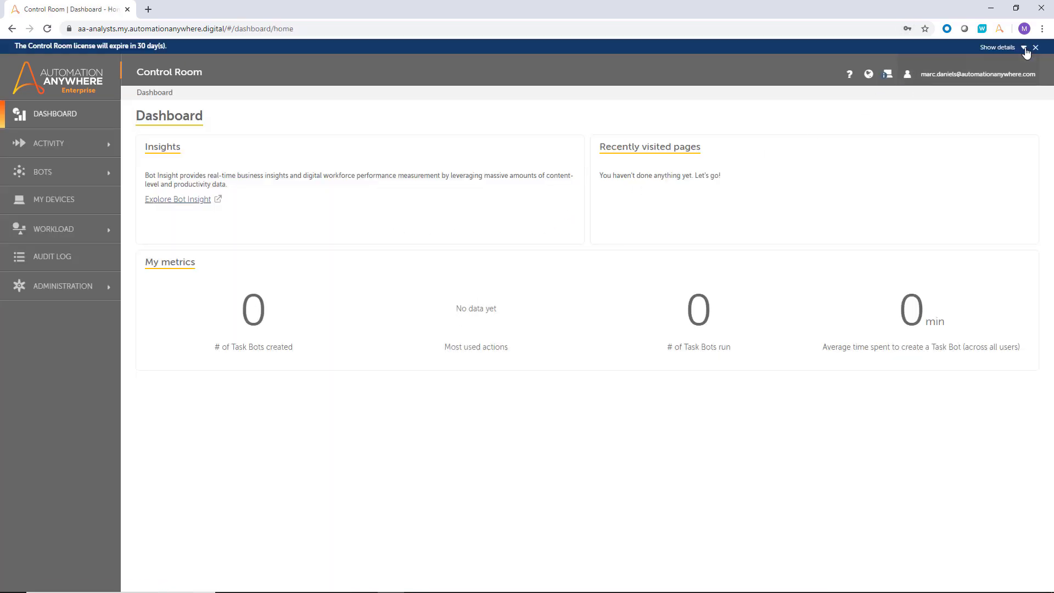
pyautogui.click(1035, 47)
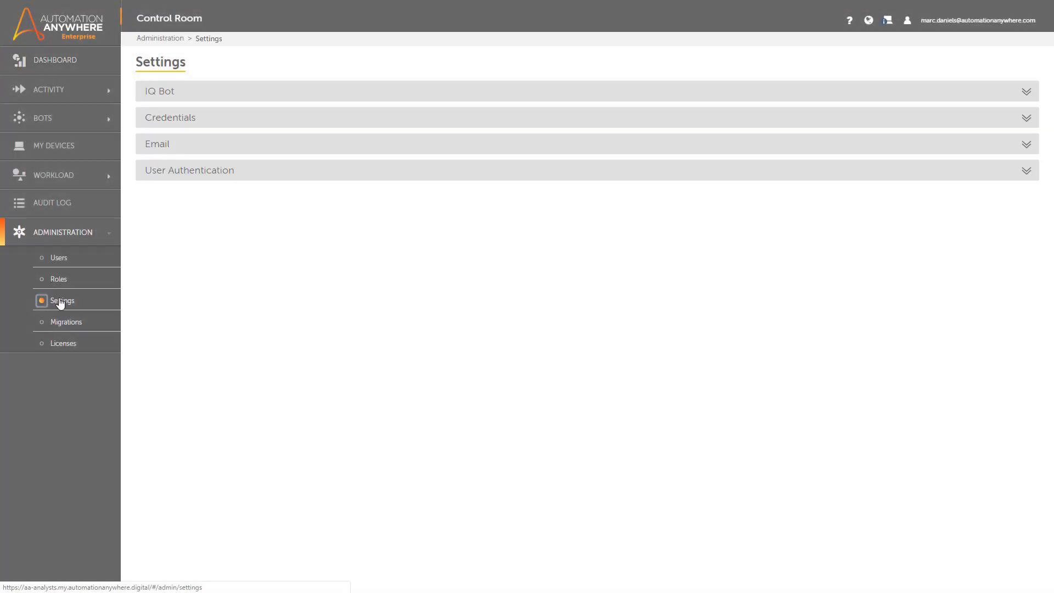
# Step: Switch User Authentication to SAML and paste in the SAML metadata XML
pyautogui.click(212, 171)
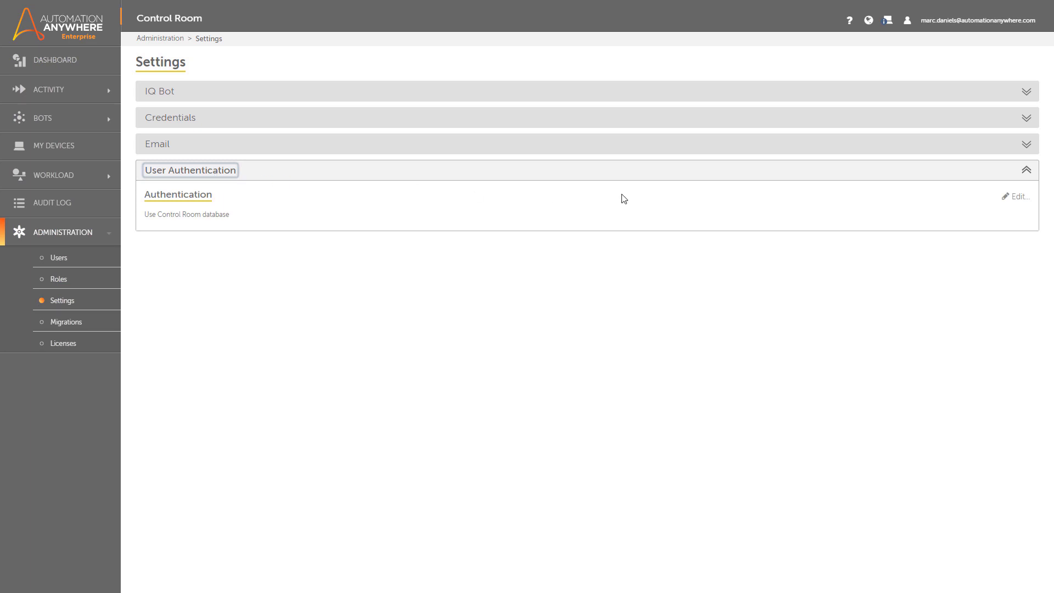
pyautogui.click(1016, 195)
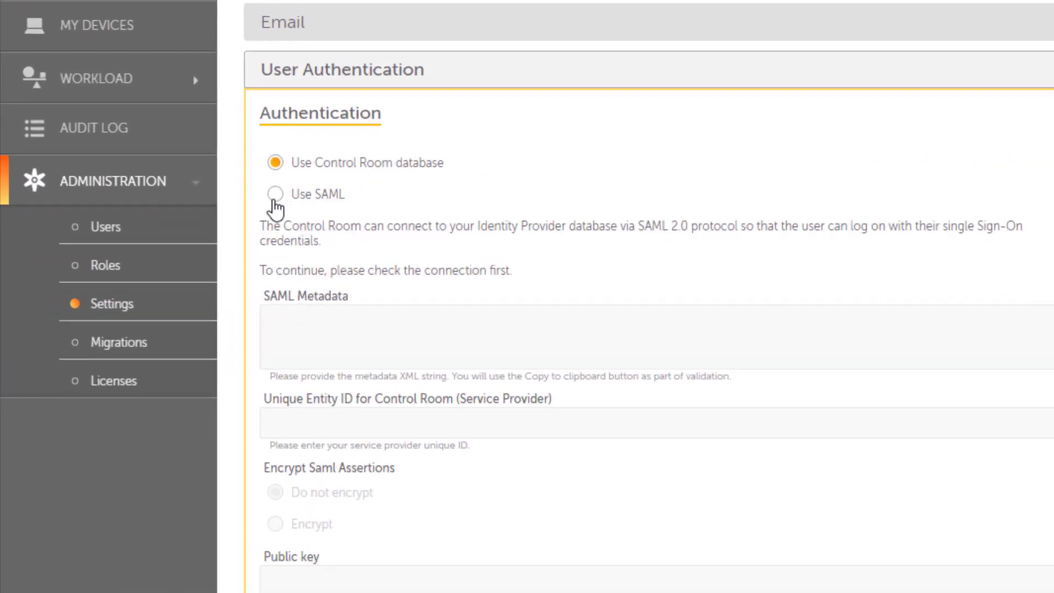
pyautogui.click(275, 196)
pyautogui.click(284, 326)
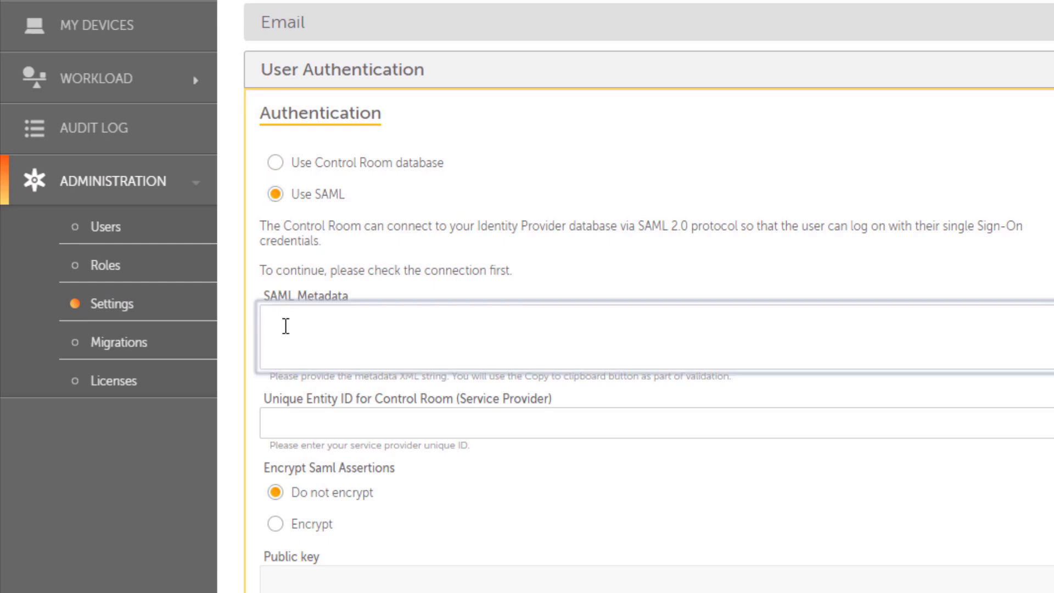
pyautogui.hotkey('ctrl', 'v')
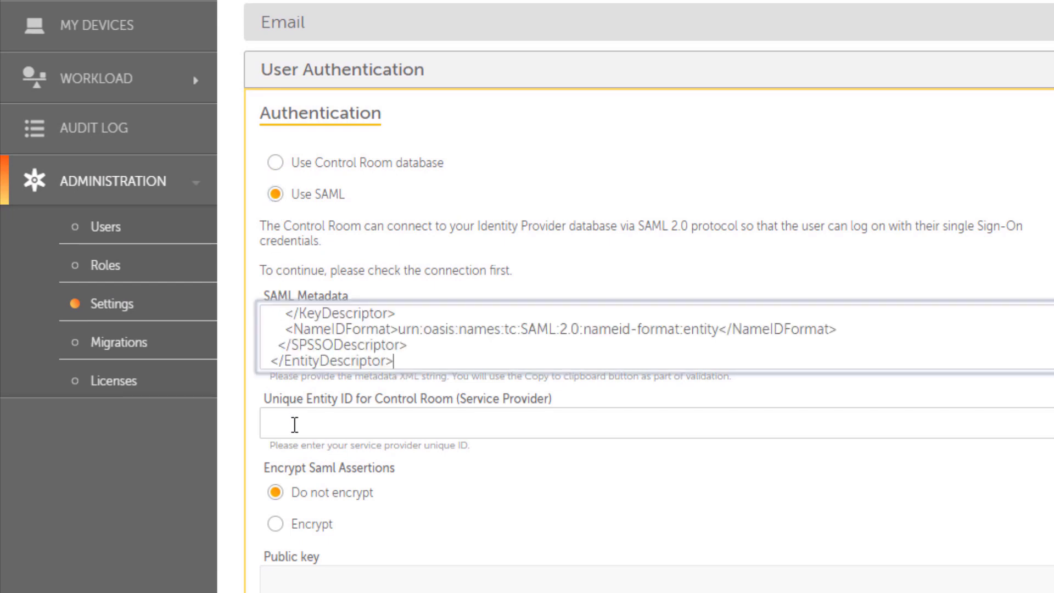
# Step: Add the entity ID and encryption keys, then discard the SAML changes and return to the dashboard
pyautogui.click(294, 425)
pyautogui.write('asin')
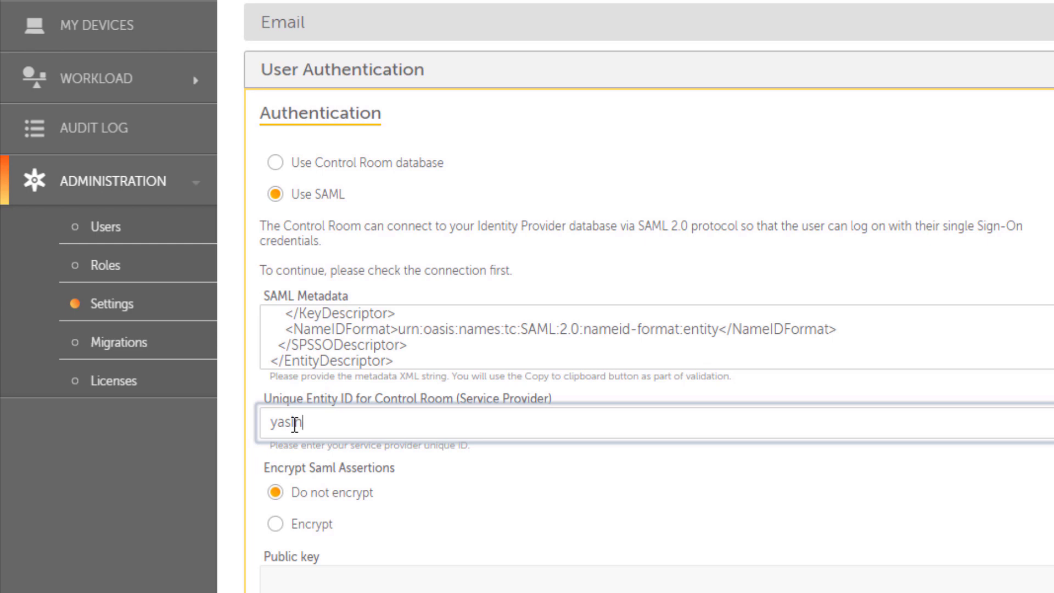
pyautogui.write('_google_i')
pyautogui.write('dp')
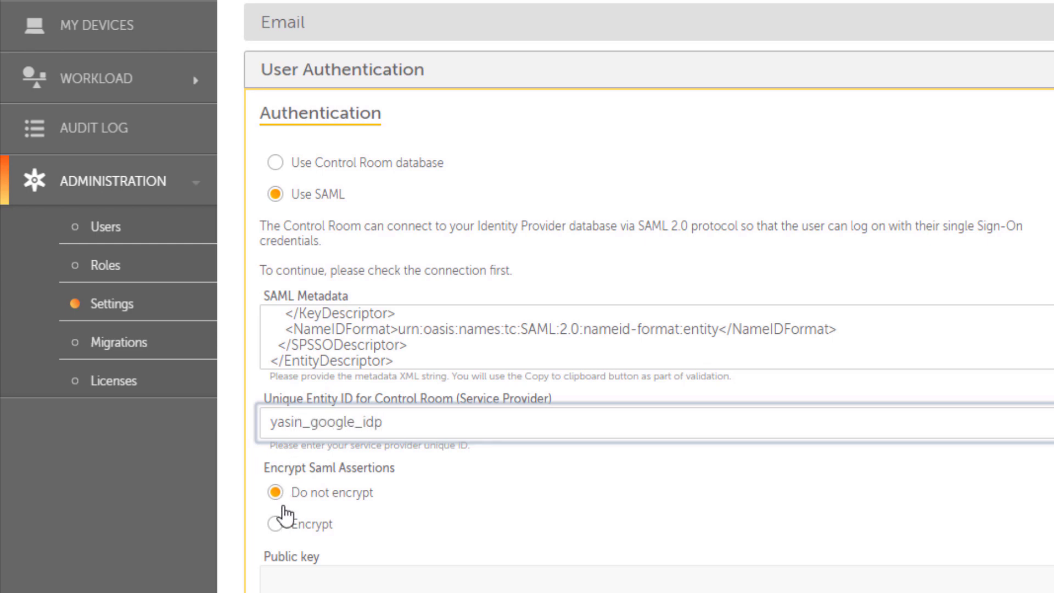
pyautogui.scroll(-1, 278, 511)
pyautogui.scroll(-3, 277, 510)
pyautogui.click(277, 346)
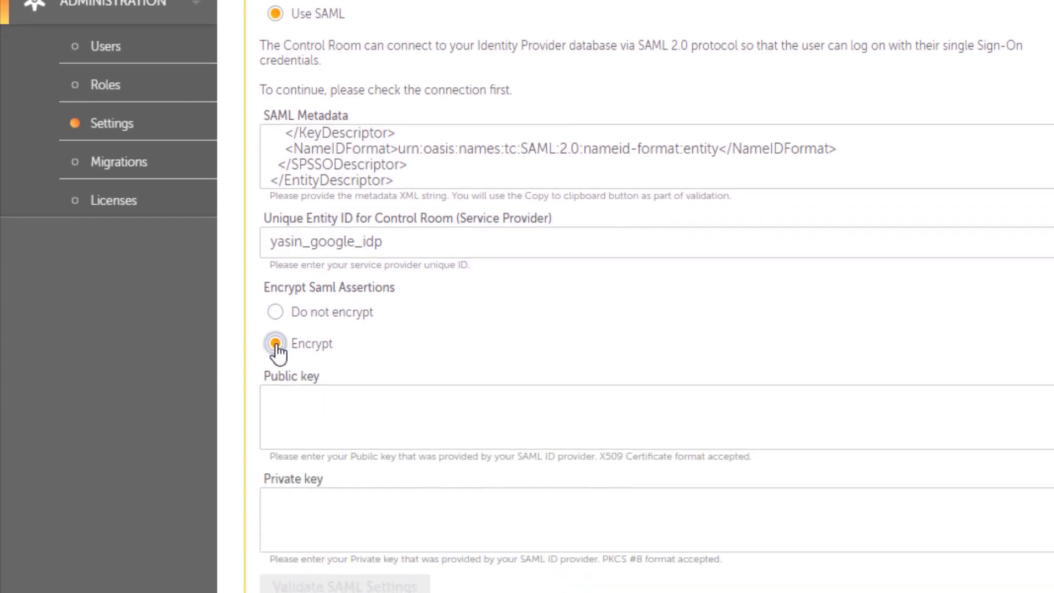
pyautogui.click(291, 370)
pyautogui.hotkey('ctrl', 'v')
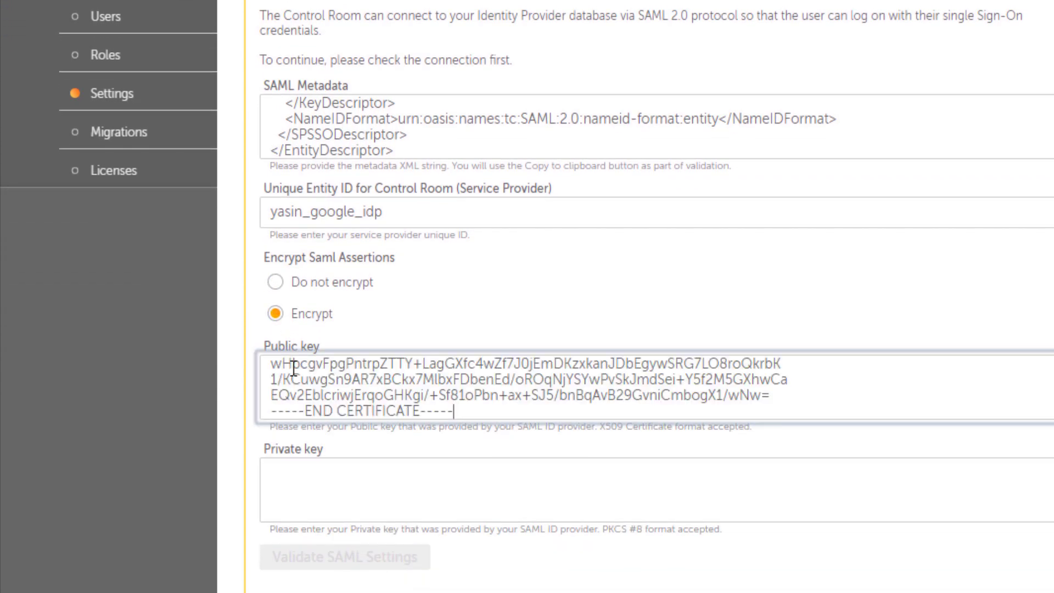
pyautogui.click(286, 476)
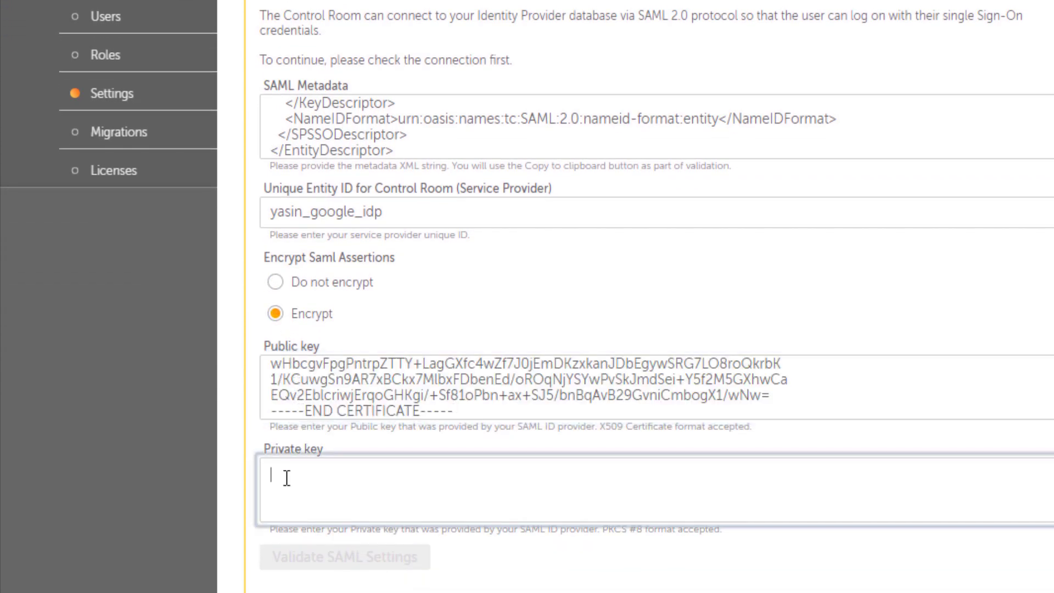
pyautogui.hotkey('ctrl', 'v')
pyautogui.scroll(-1, 284, 476)
pyautogui.scroll(-1, 288, 478)
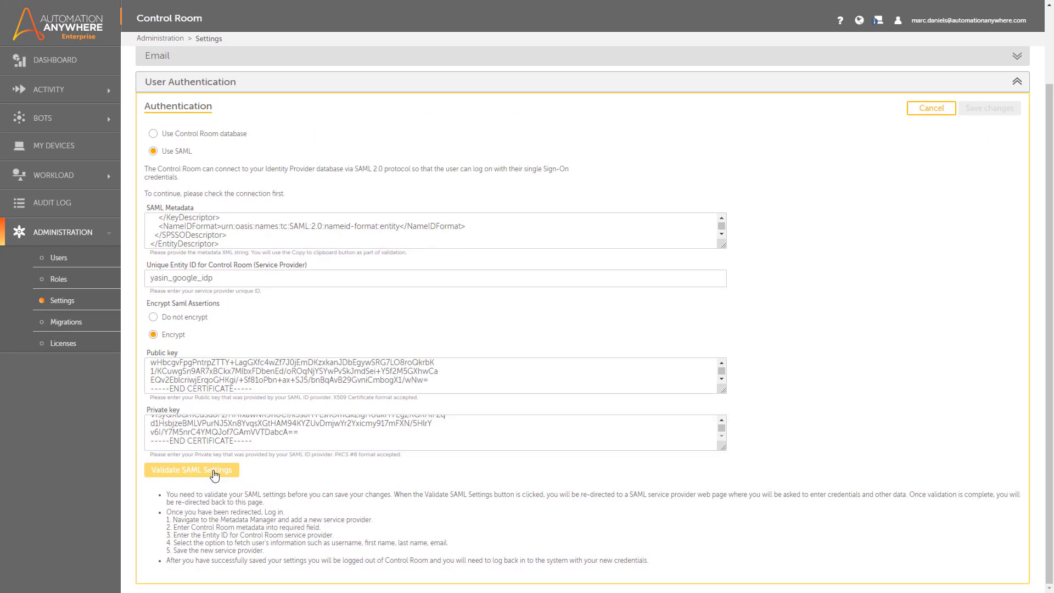
pyautogui.click(914, 110)
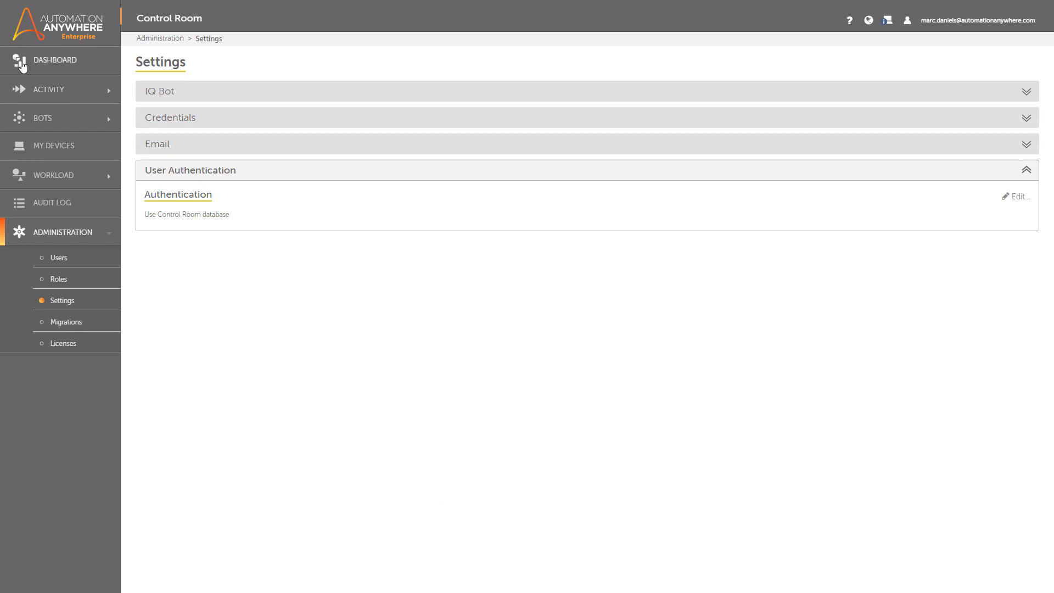
pyautogui.click(20, 65)
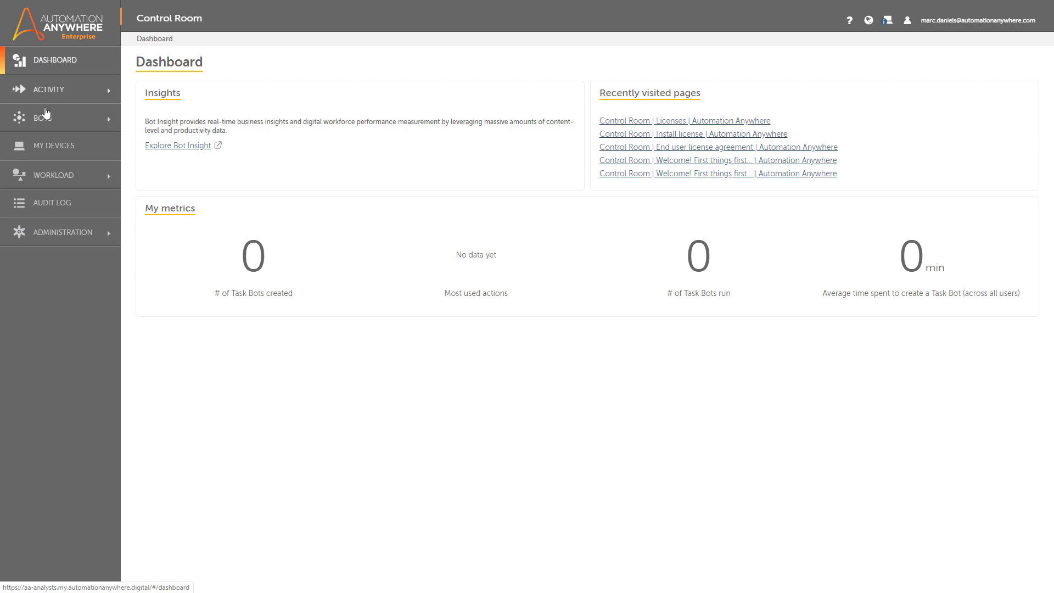
# Step: Create a Finance_Bots subfolder under Bots in My bots
pyautogui.click(45, 118)
pyautogui.click(64, 145)
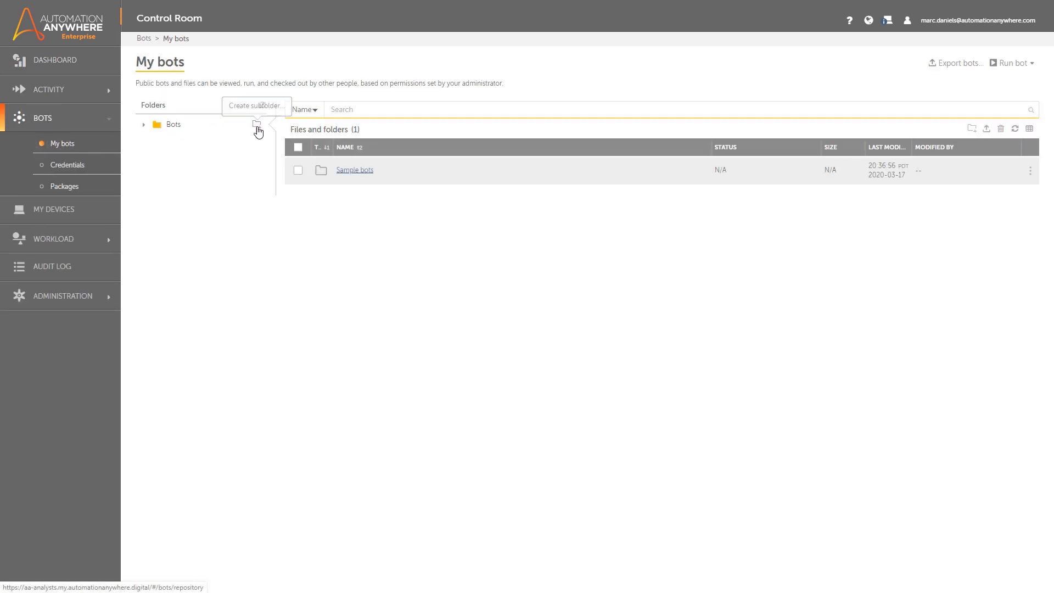
pyautogui.click(256, 125)
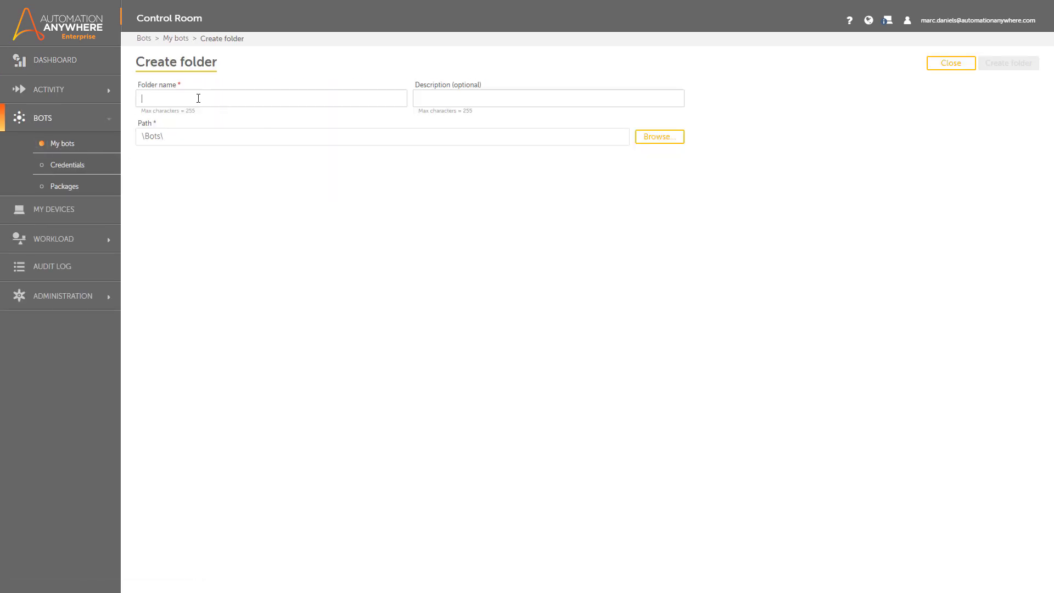
pyautogui.write('Finance_Bots')
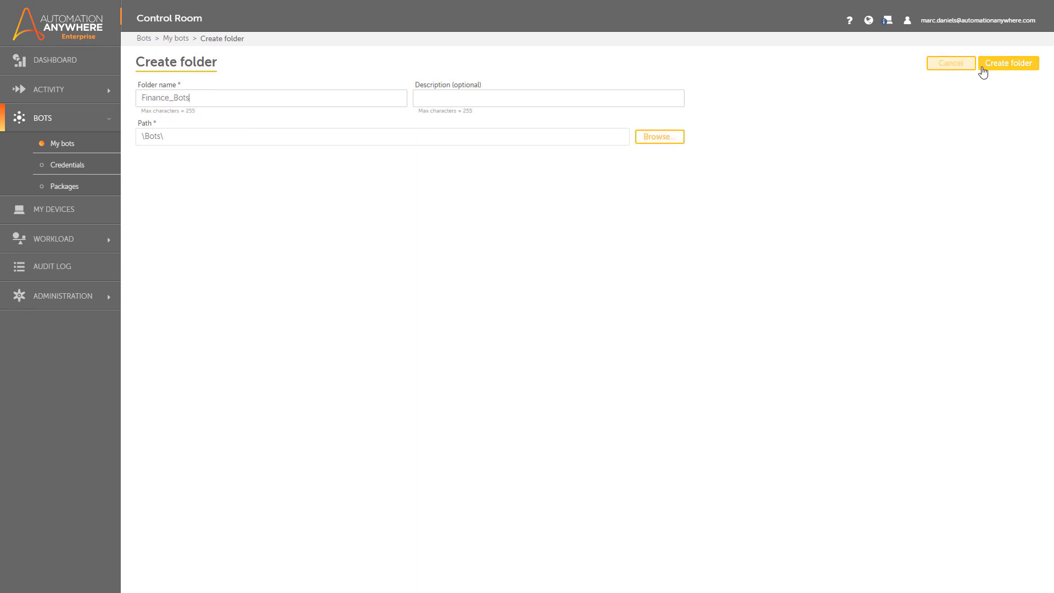
pyautogui.click(985, 70)
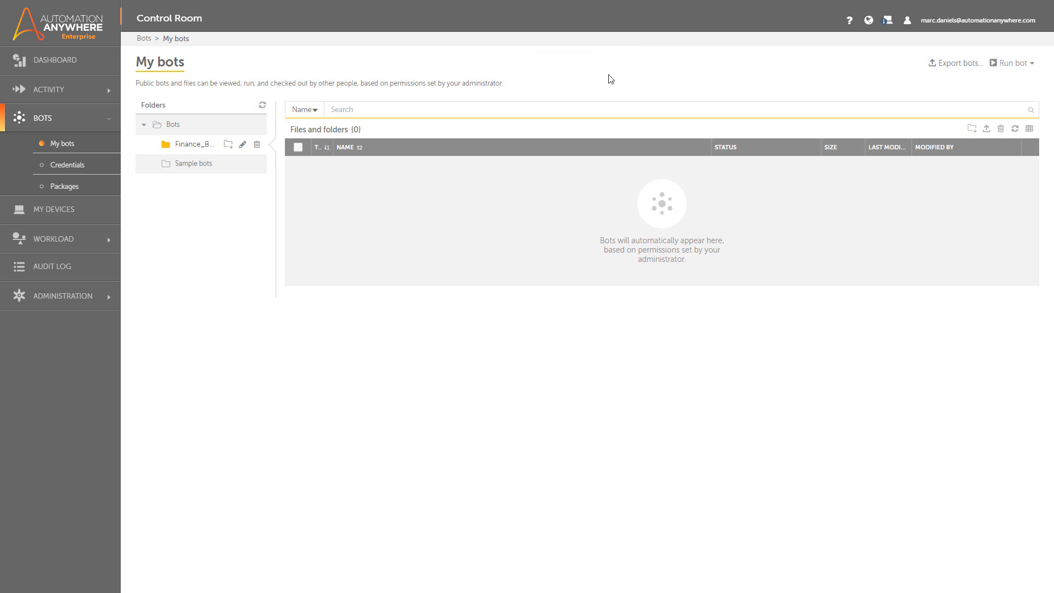
# Step: Start a Finance_Bot_Creators role described 'Finance bot' with own in-progress activity rights
pyautogui.click(61, 295)
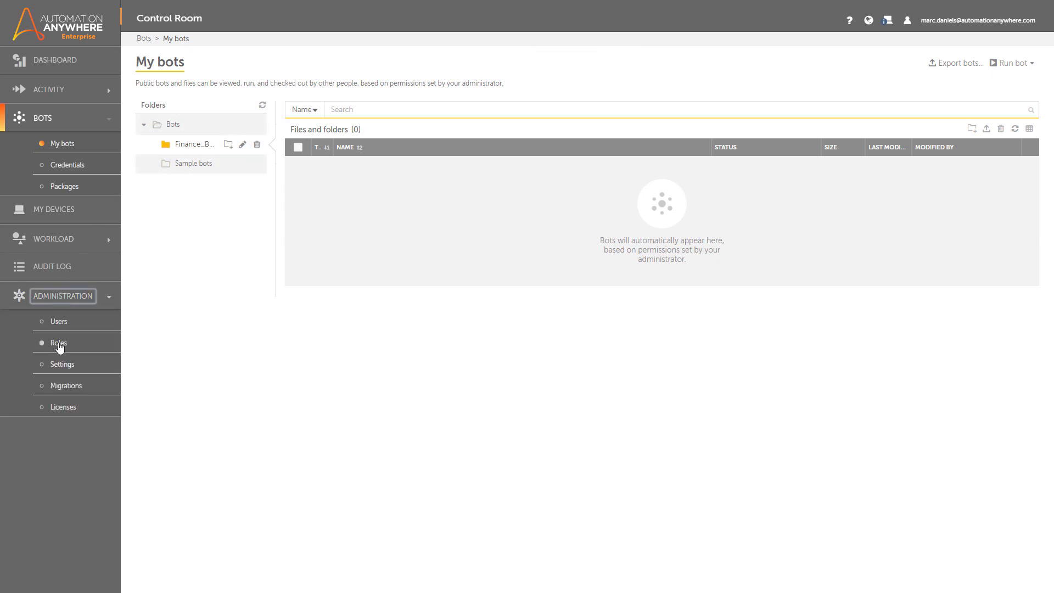
pyautogui.click(58, 342)
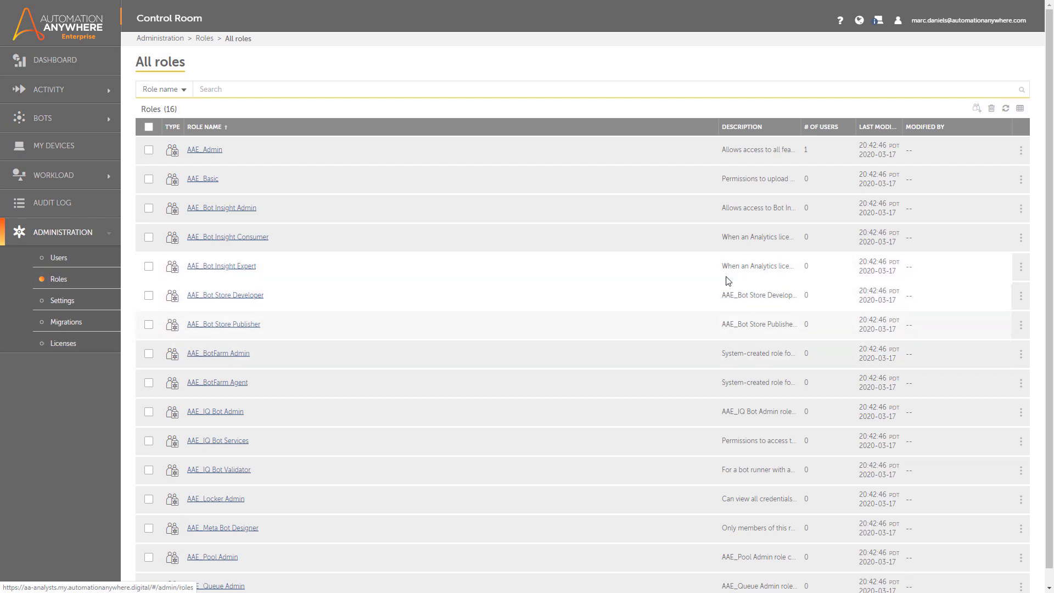
pyautogui.click(976, 109)
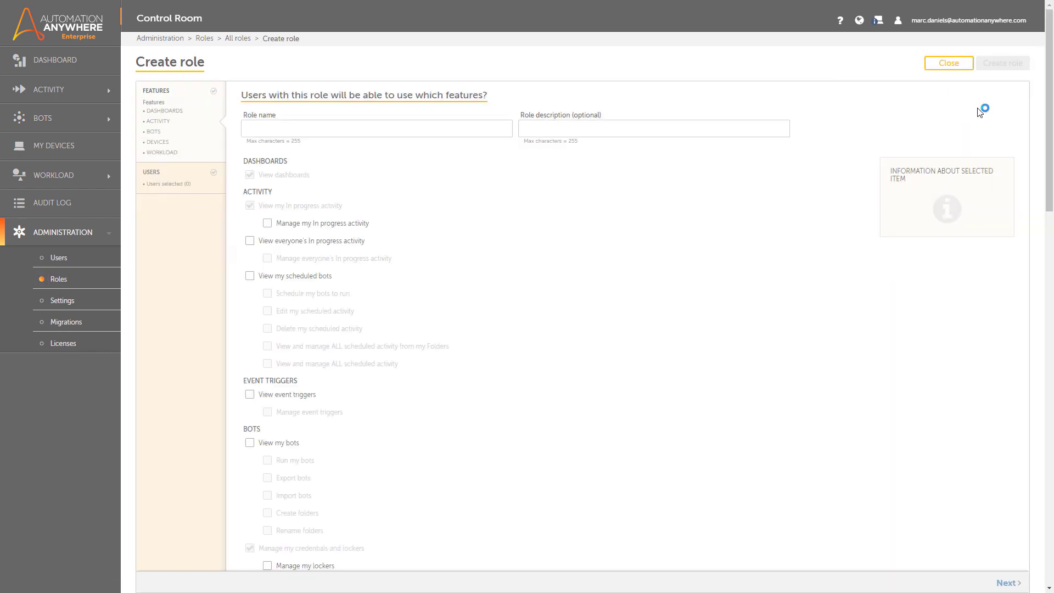
pyautogui.write('Finance_Bot_')
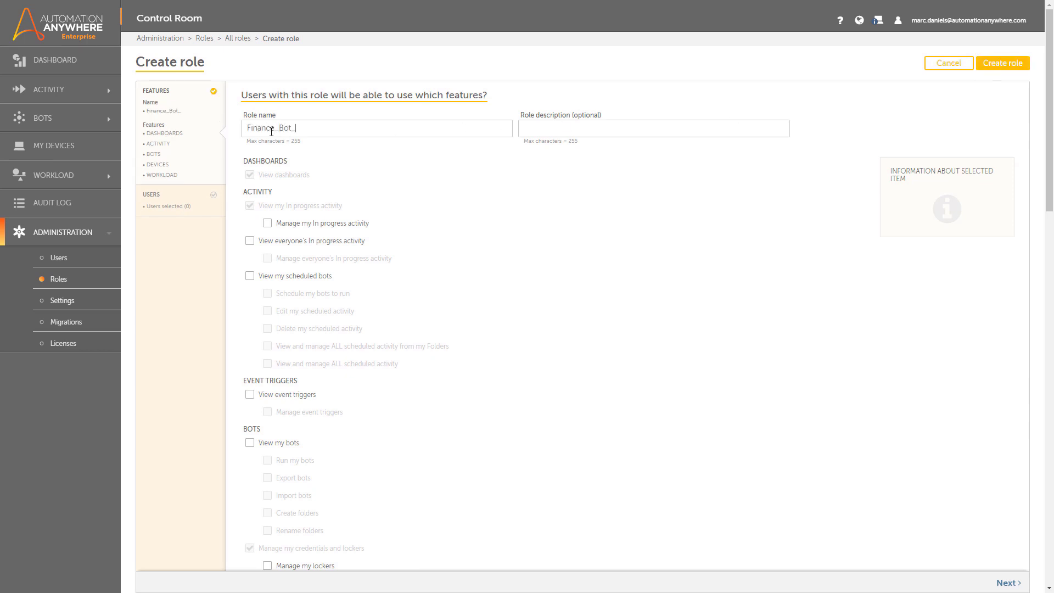
pyautogui.write('Creators')
pyautogui.click(535, 130)
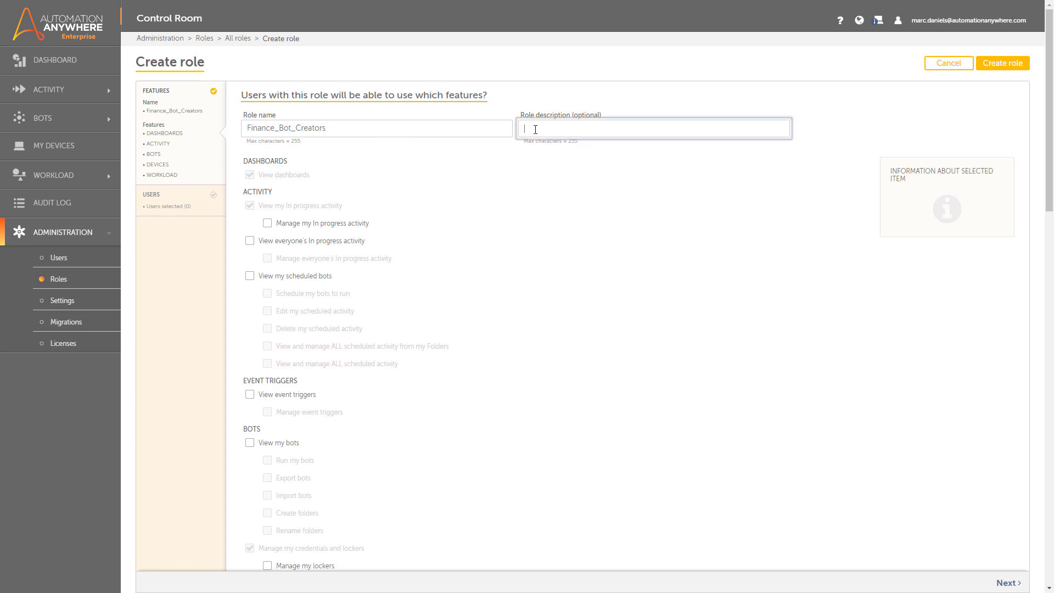
pyautogui.write('Finance bot')
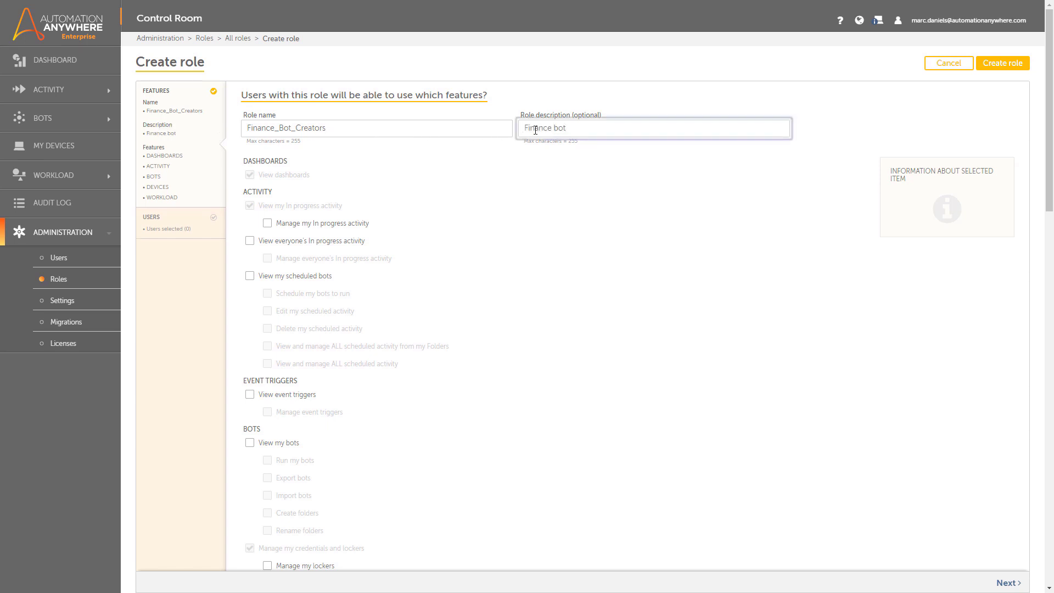
pyautogui.click(267, 224)
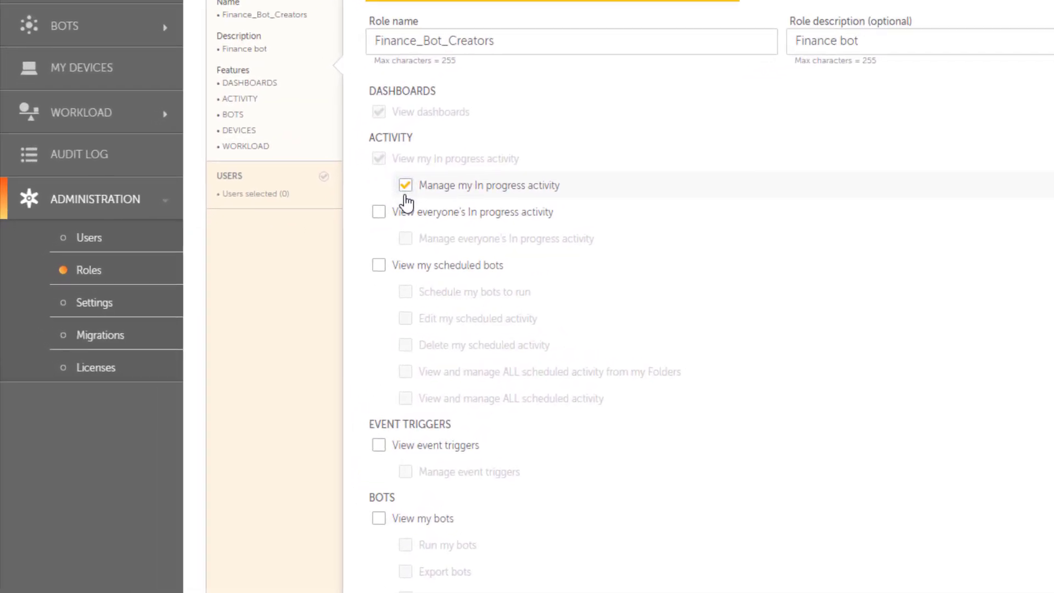
pyautogui.scroll(-3, 393, 339)
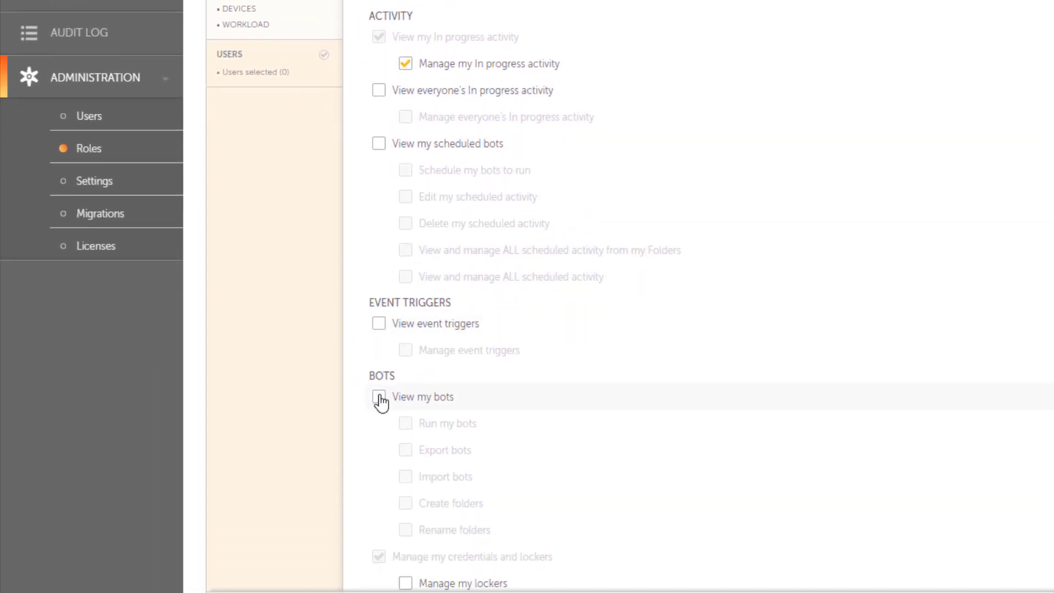
# Step: Allow viewing, running and exporting bots, and viewing, adding and submitting Bot Store bots
pyautogui.click(379, 397)
pyautogui.click(405, 423)
pyautogui.click(405, 450)
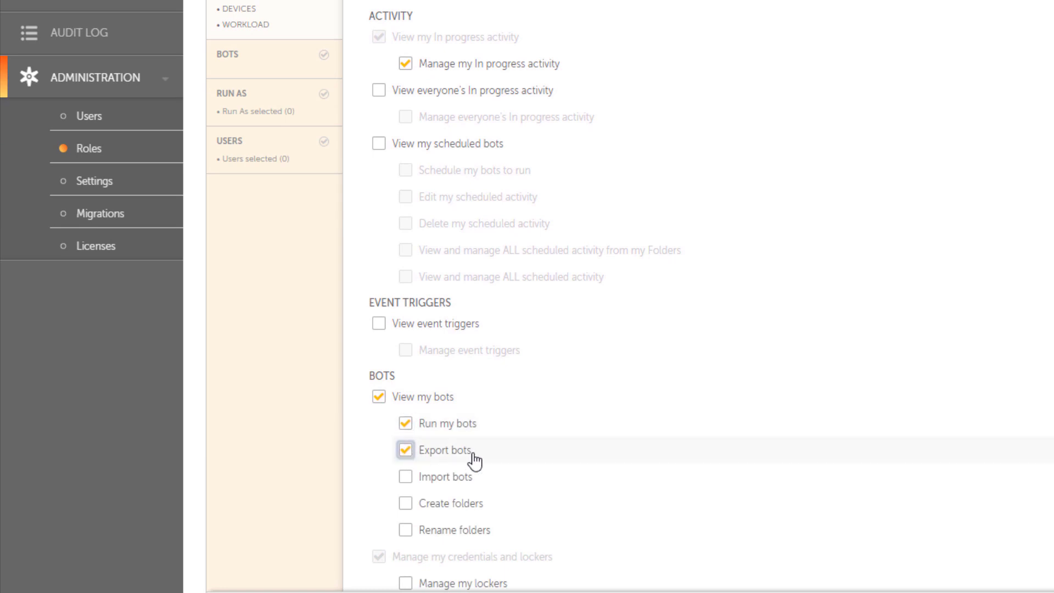
pyautogui.scroll(-3, 473, 454)
pyautogui.scroll(-2, 503, 435)
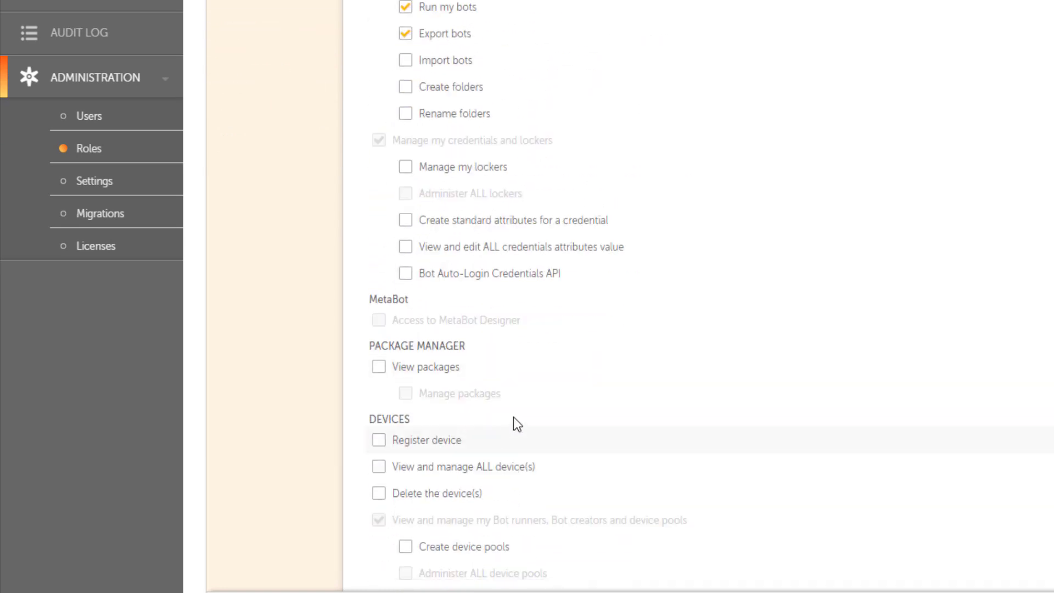
pyautogui.scroll(-2, 513, 424)
pyautogui.scroll(-2, 514, 424)
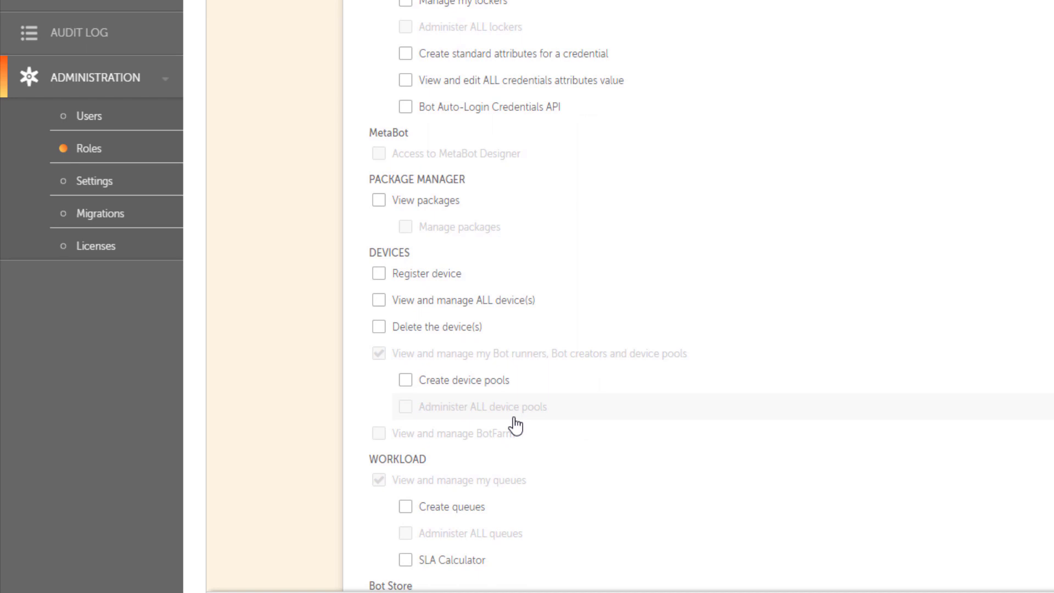
pyautogui.scroll(-1, 514, 424)
pyautogui.scroll(-2, 514, 421)
pyautogui.click(379, 356)
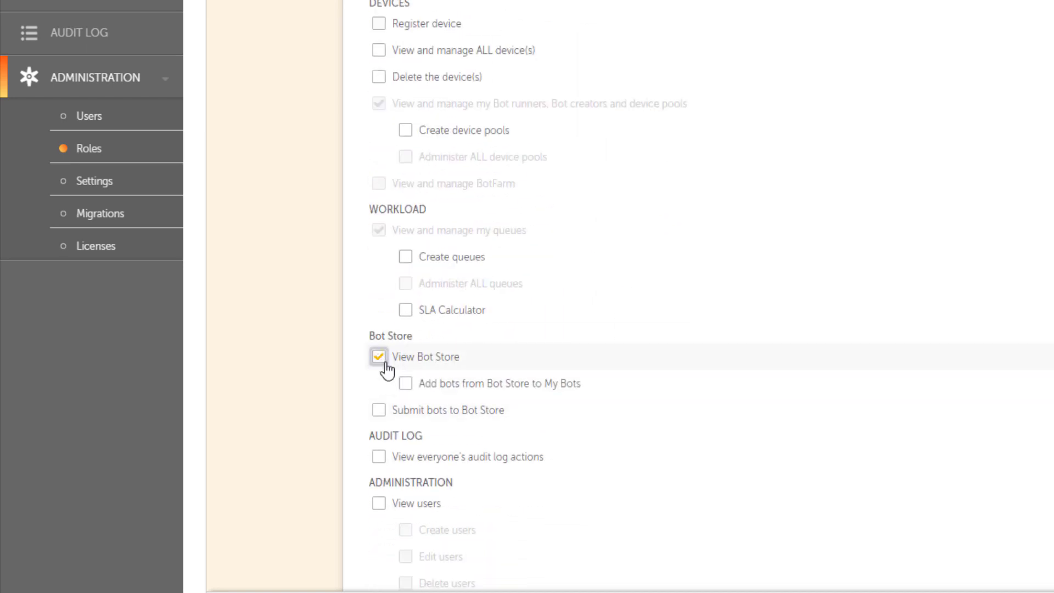
pyautogui.click(405, 382)
pyautogui.click(250, 287)
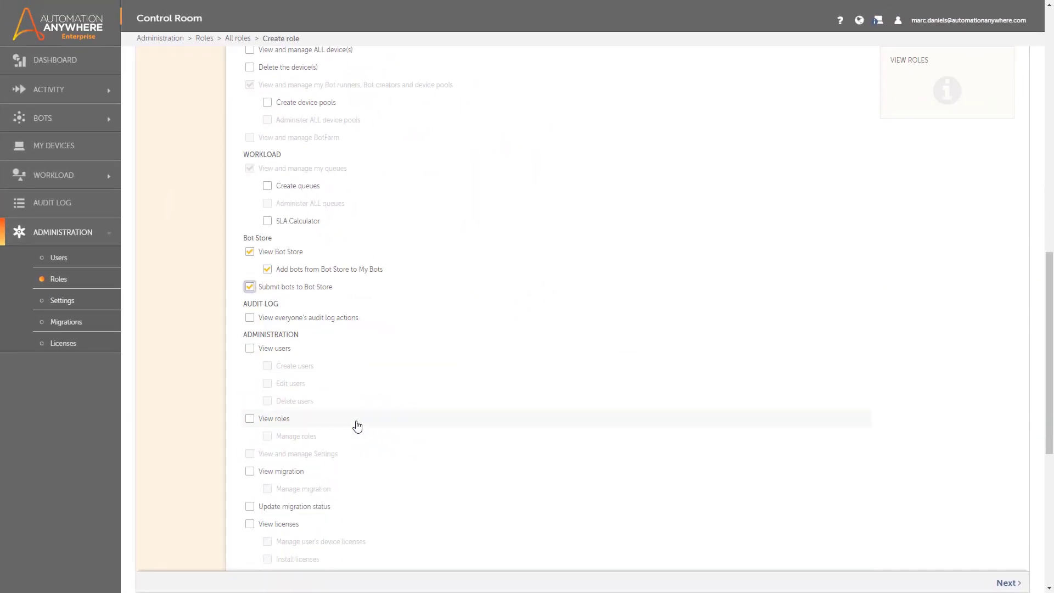
pyautogui.scroll(-2, 357, 426)
pyautogui.scroll(-2, 355, 419)
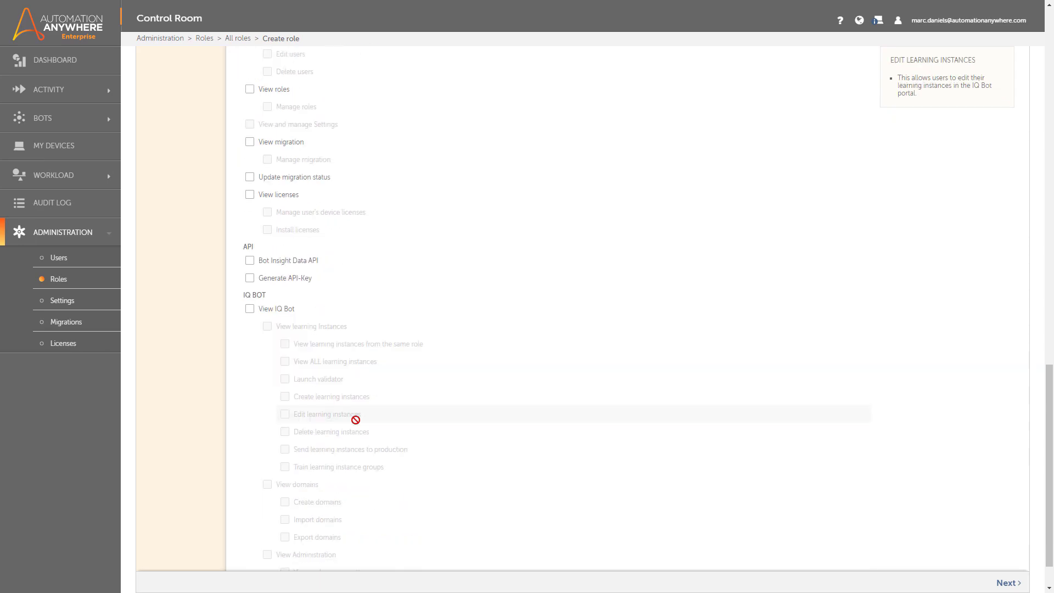
pyautogui.scroll(3, 355, 419)
pyautogui.scroll(3, 354, 421)
pyautogui.scroll(2, 354, 421)
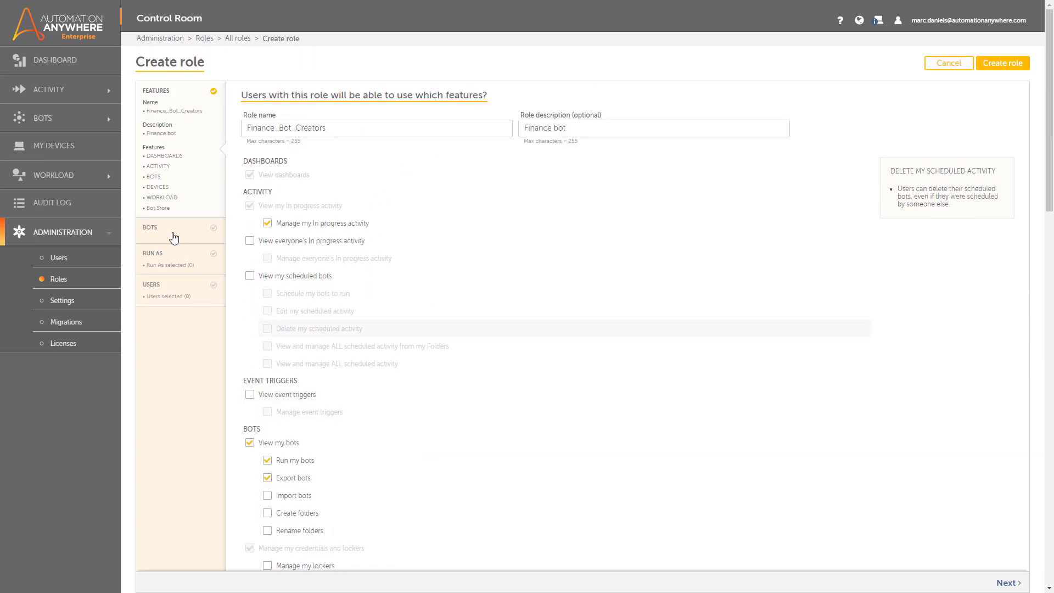
# Step: Give Finance_Bot_Creators check-in and check-out rights on Finance_Bots and save the role
pyautogui.click(172, 238)
pyautogui.click(248, 191)
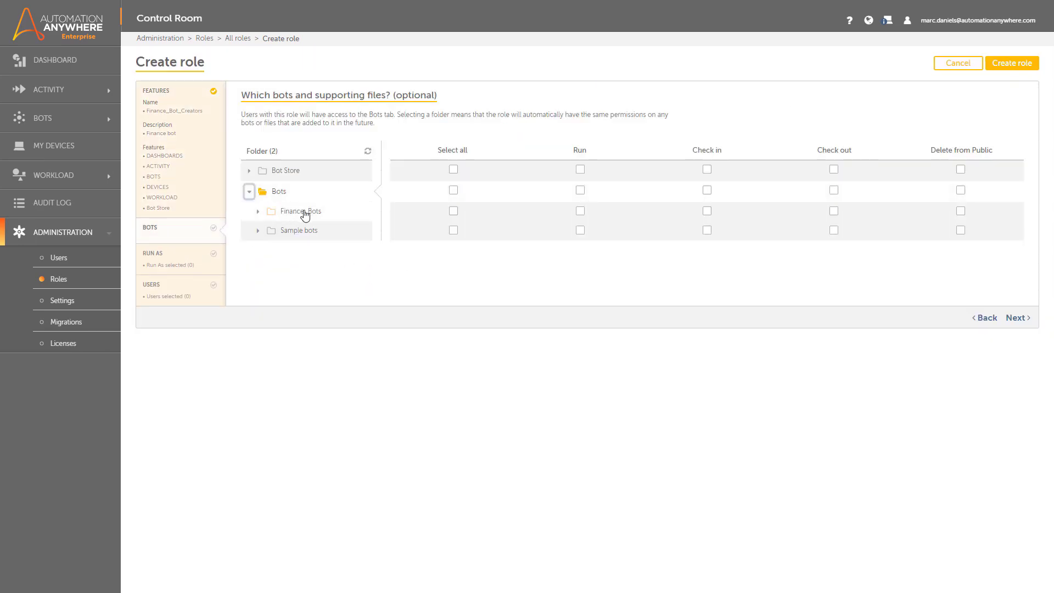
pyautogui.click(706, 211)
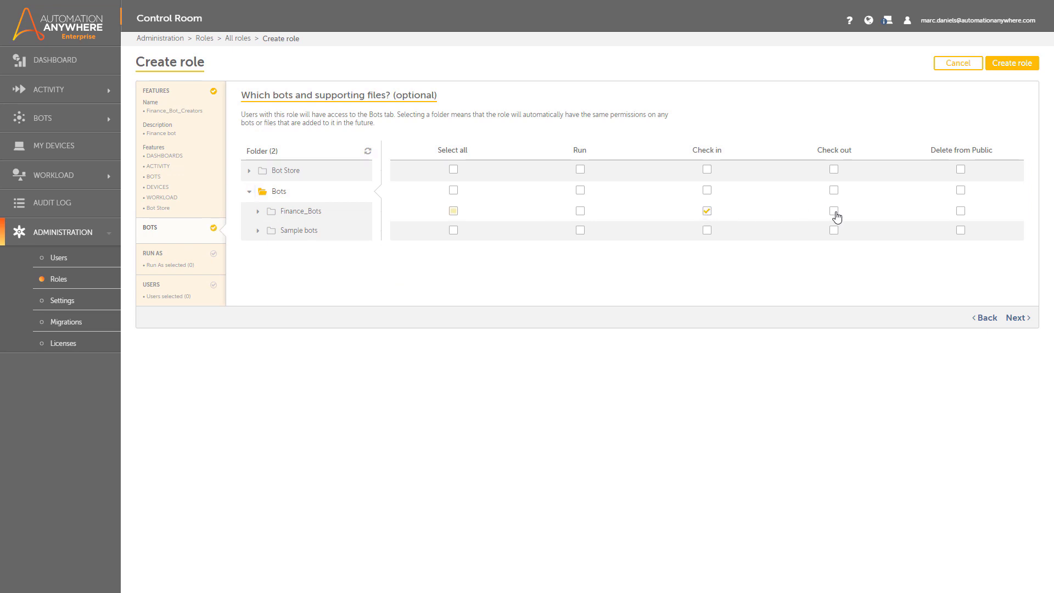
pyautogui.click(834, 212)
pyautogui.click(165, 265)
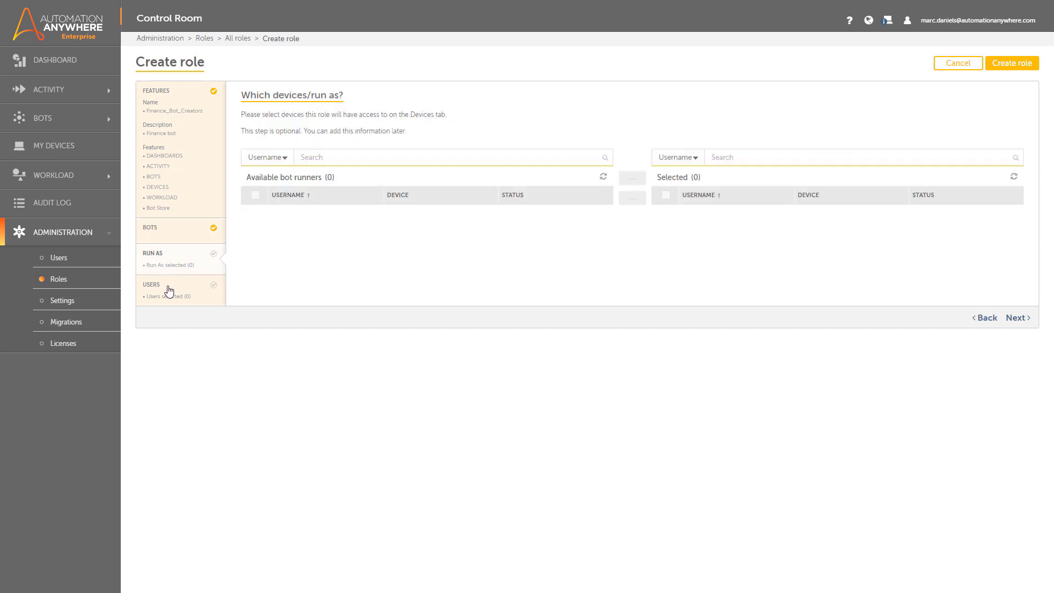
pyautogui.click(169, 291)
pyautogui.click(1003, 63)
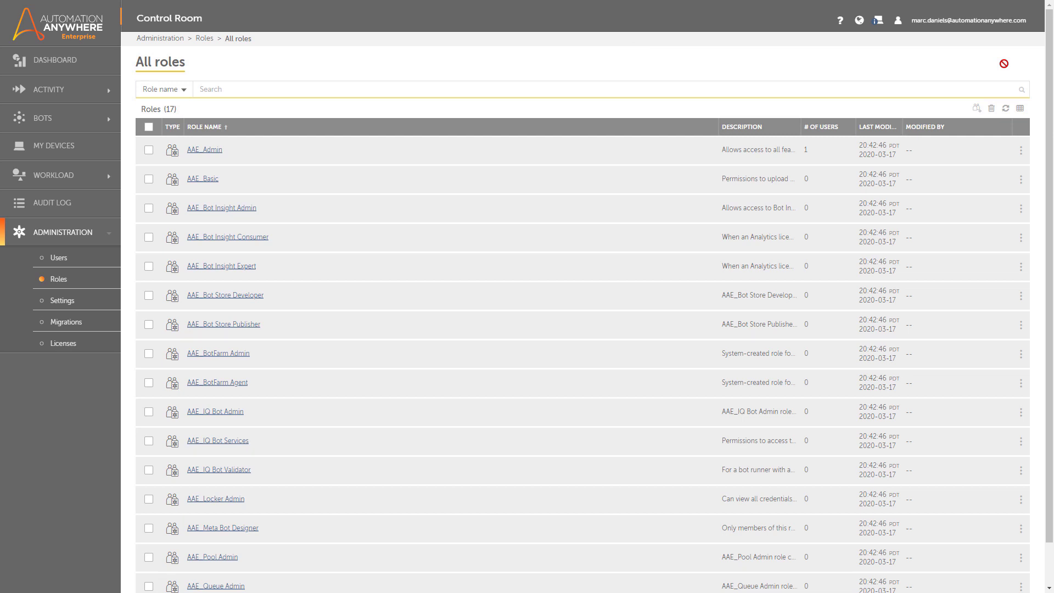
# Step: Start a new user ann.smith with a description and first and last name
pyautogui.click(57, 258)
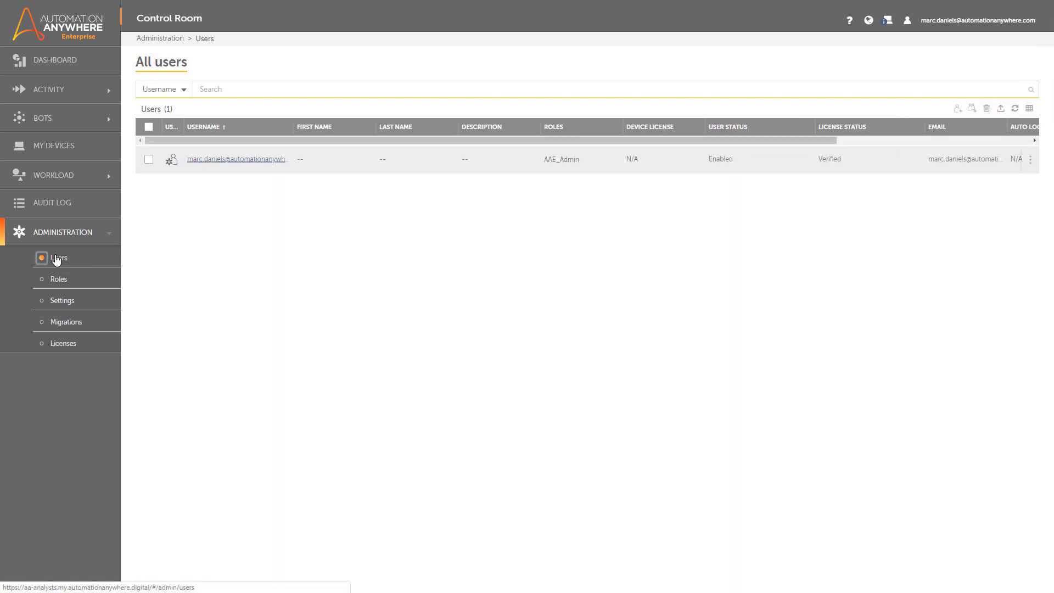
pyautogui.click(957, 109)
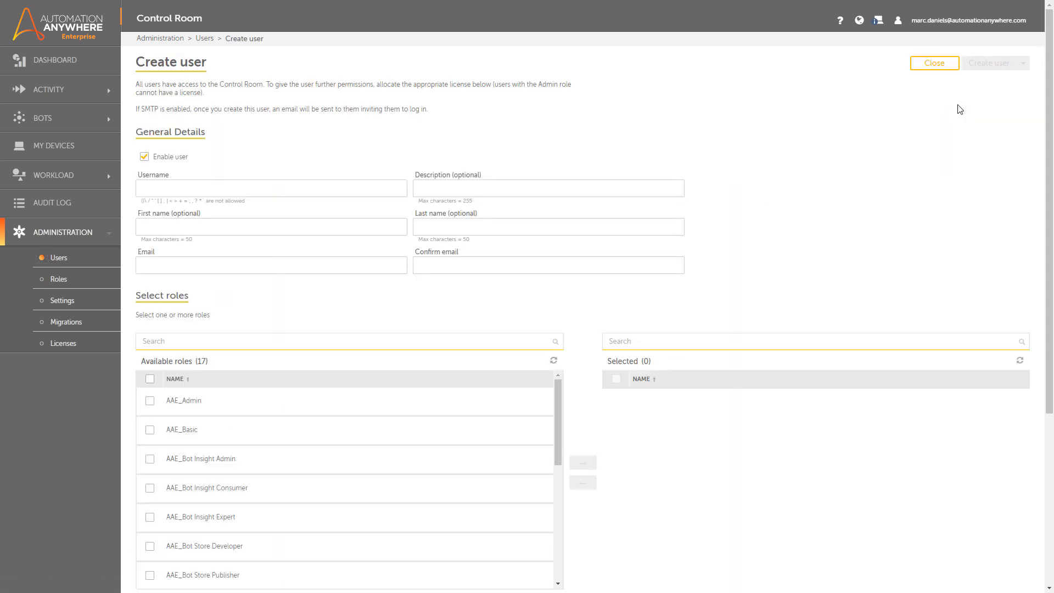
pyautogui.click(164, 184)
pyautogui.click(431, 190)
pyautogui.write('Finance bot creator')
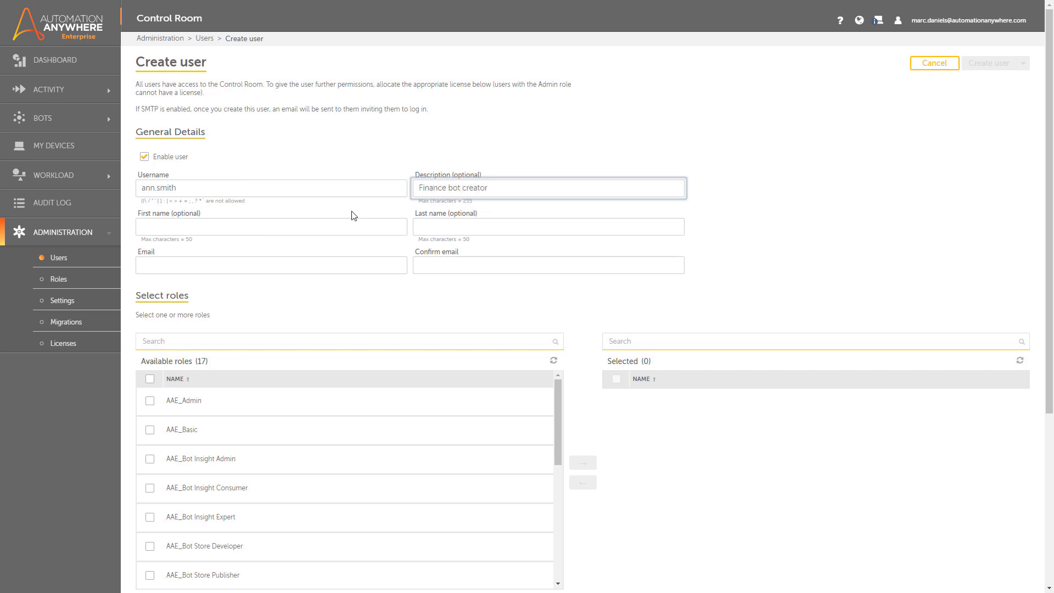
pyautogui.click(352, 220)
pyautogui.write('Ann')
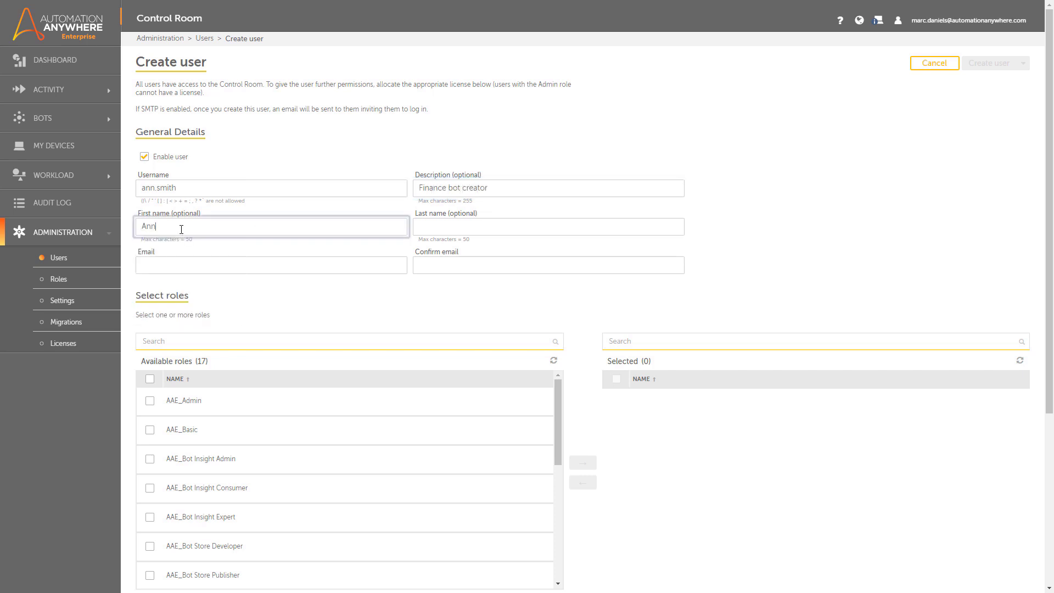
pyautogui.click(437, 226)
pyautogui.write('Smith')
# Step: Enter matching email addresses and assign the Finance_Bot_Creators role
pyautogui.click(216, 262)
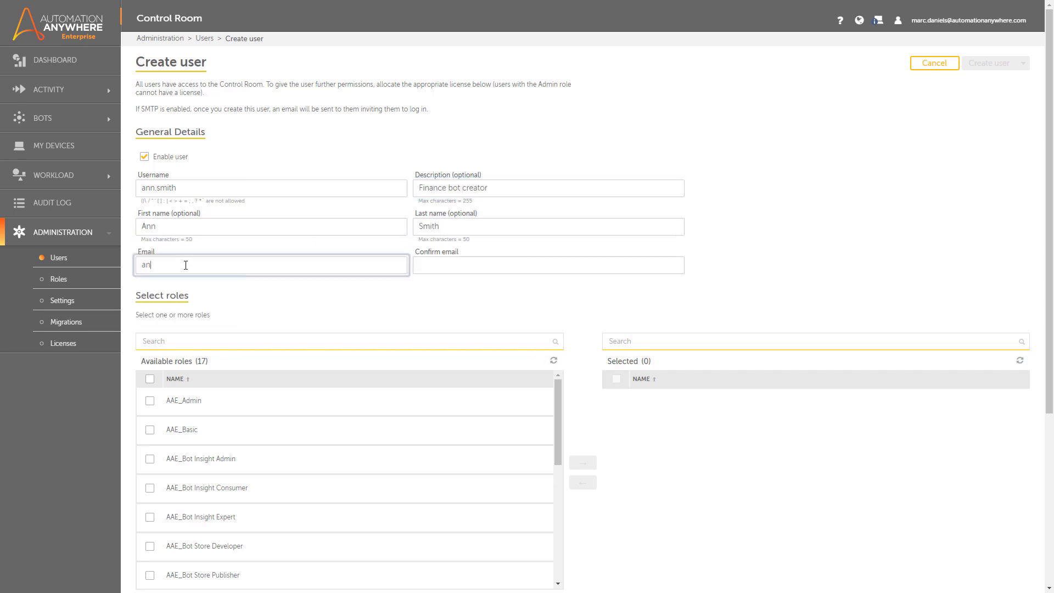
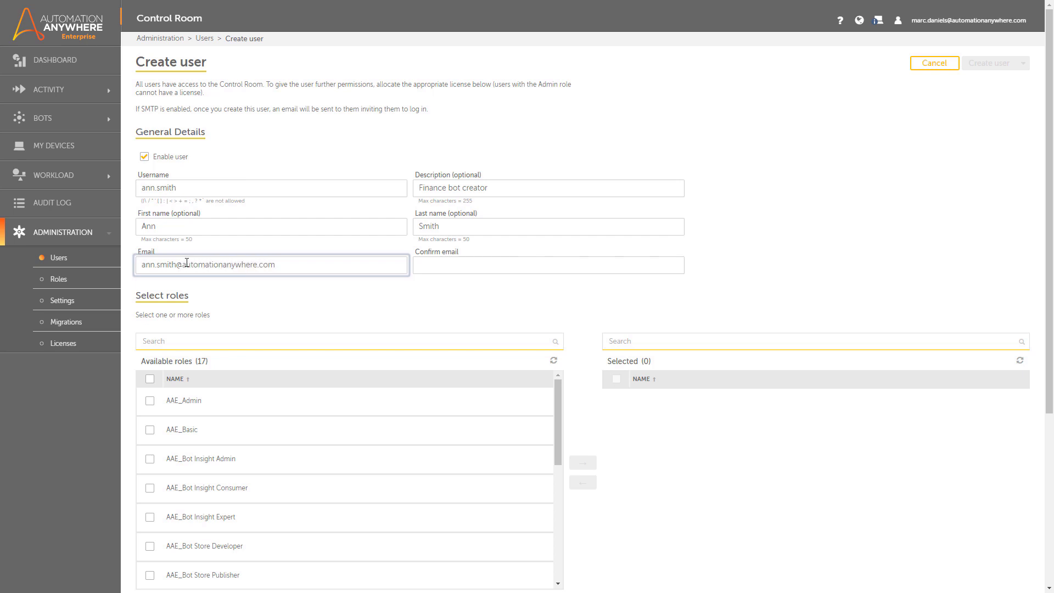
pyautogui.click(447, 265)
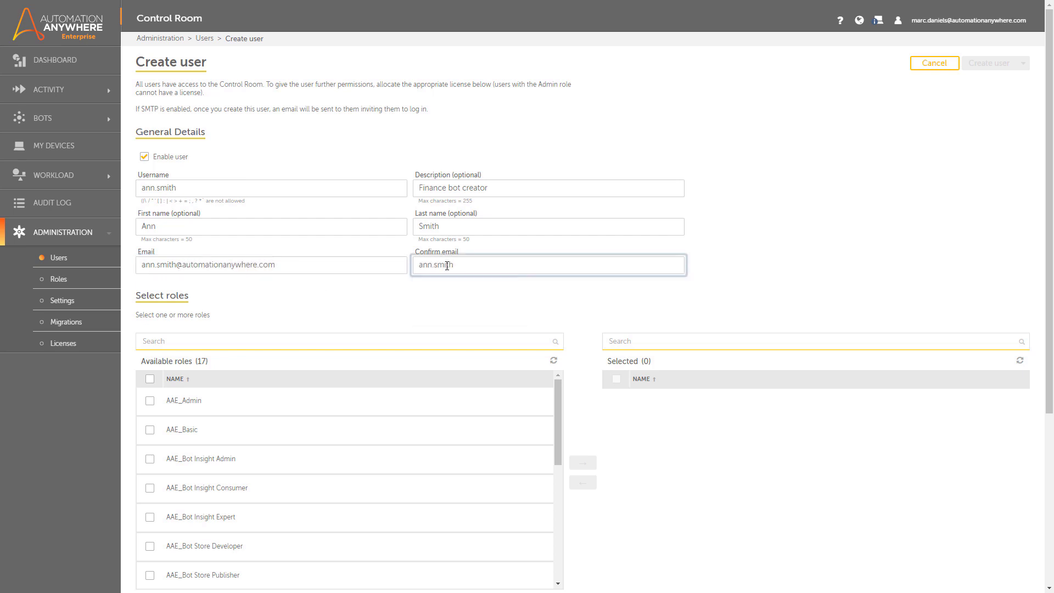
pyautogui.click(197, 343)
pyautogui.write('e')
pyautogui.press('Return')
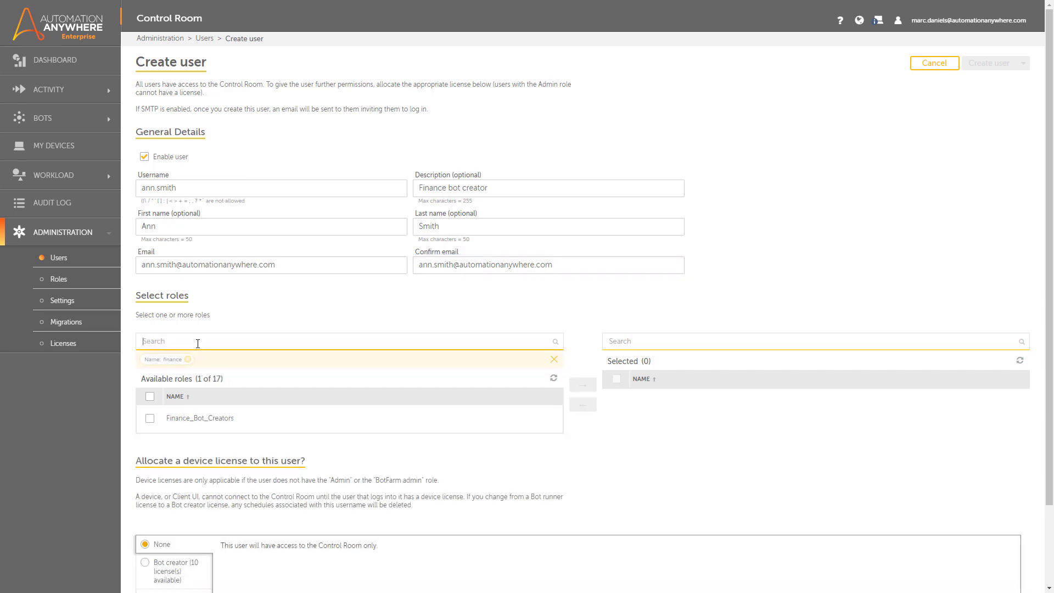
pyautogui.click(188, 418)
pyautogui.click(582, 384)
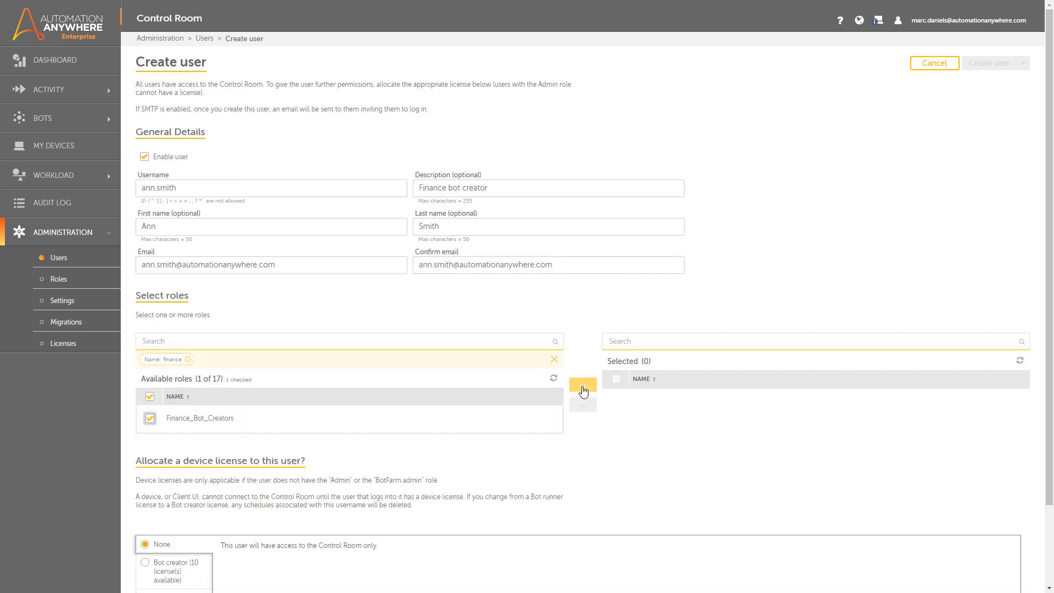
pyautogui.scroll(-2, 558, 416)
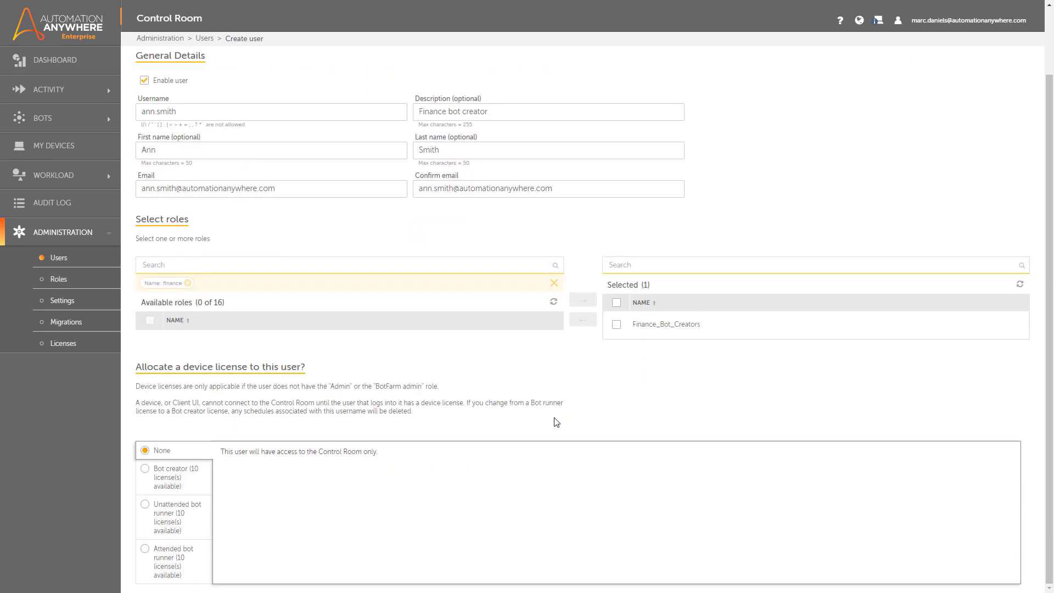
pyautogui.click(147, 472)
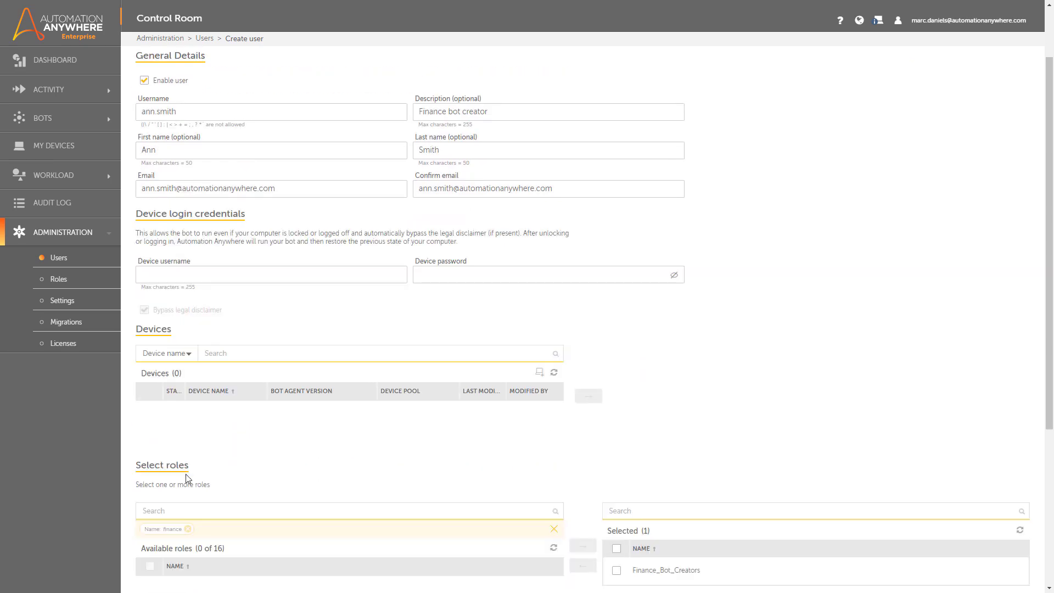
pyautogui.scroll(-5, 610, 461)
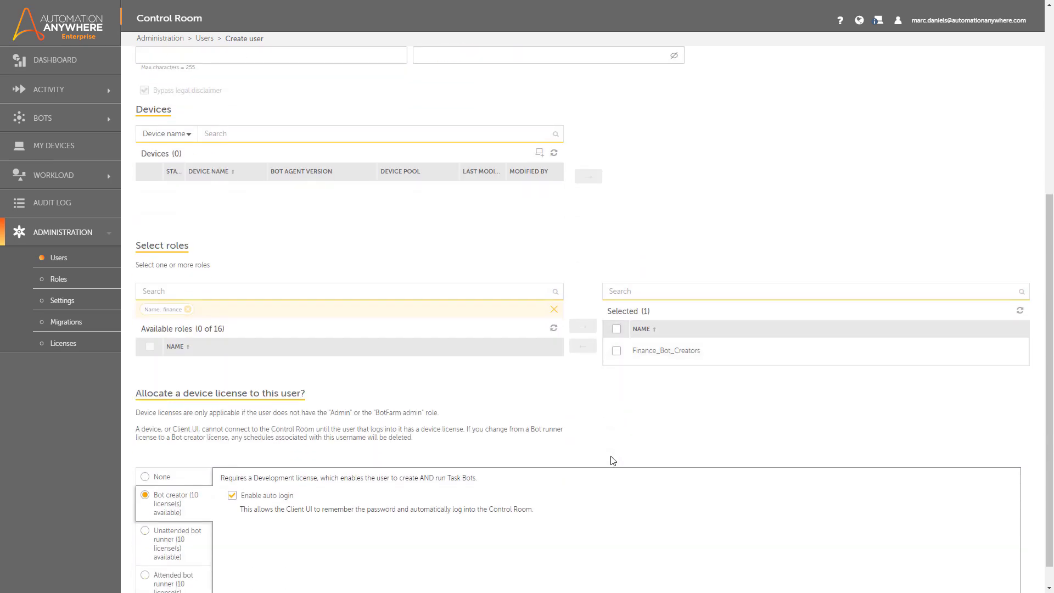
pyautogui.scroll(7, 610, 460)
pyautogui.click(980, 64)
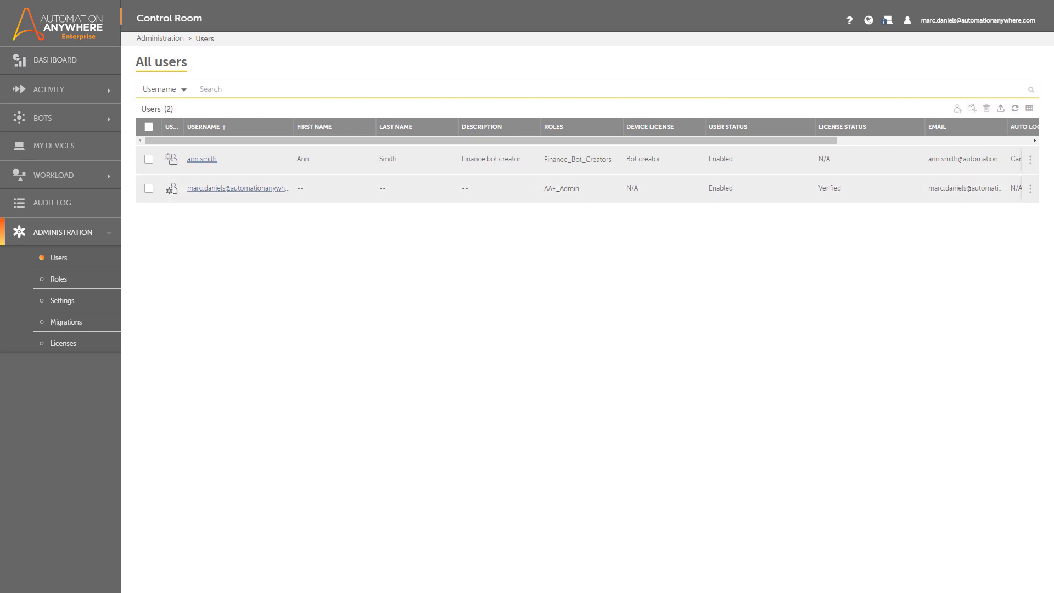
# Step: From the Bots packages list, start adding a package and browse for its file
pyautogui.click(42, 118)
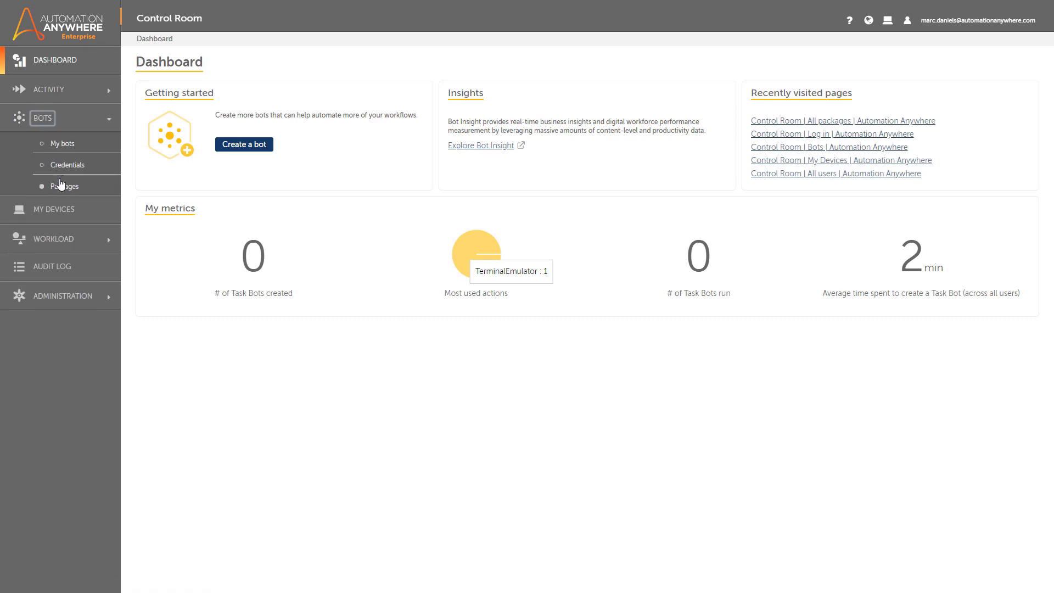
pyautogui.click(61, 185)
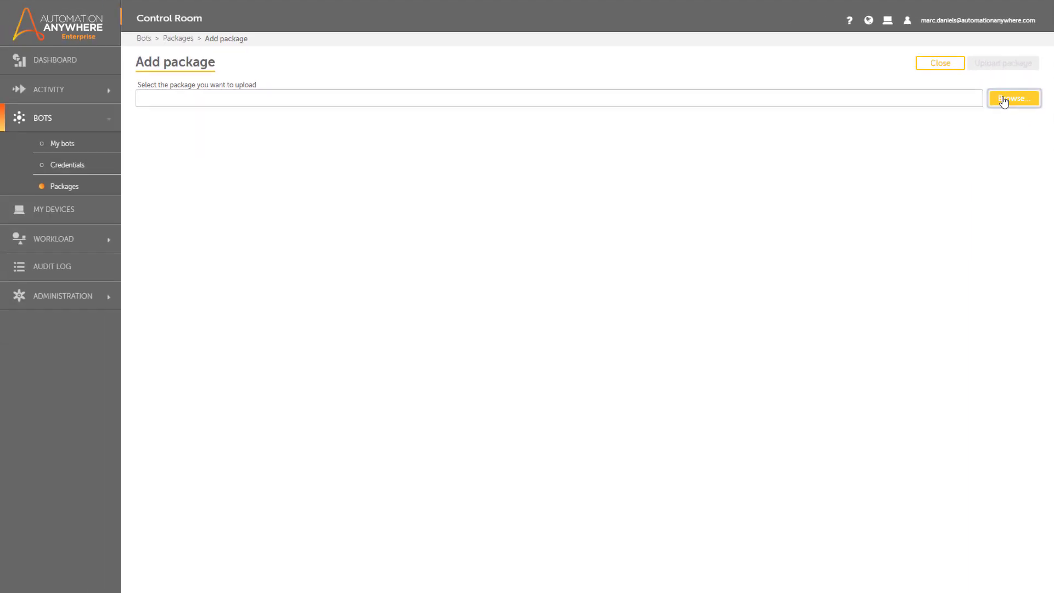
pyautogui.click(1001, 96)
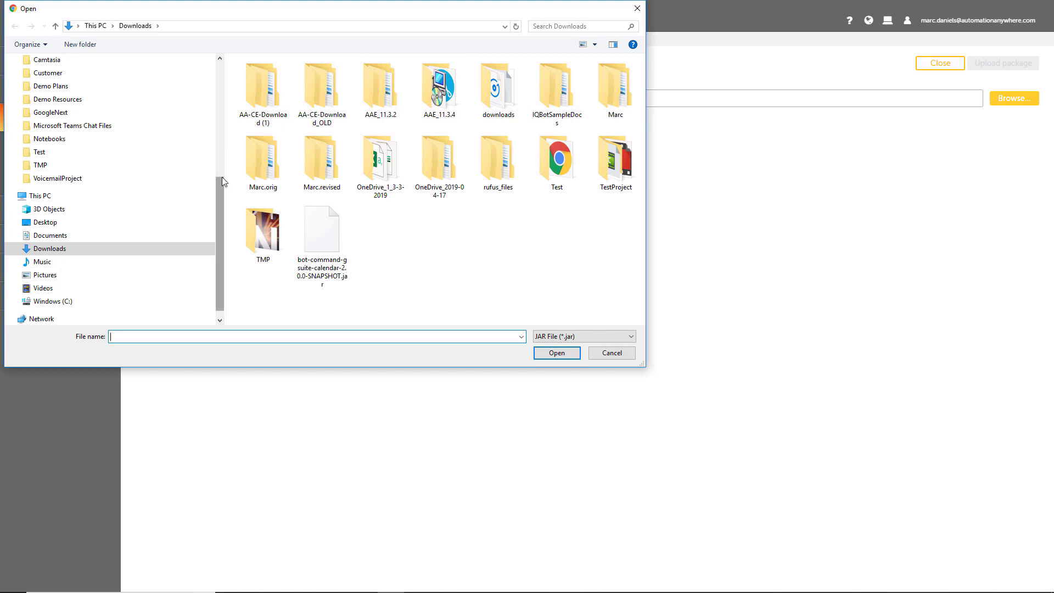
pyautogui.moveTo(222, 177); pyautogui.dragTo(223, 68)
# Step: Choose bot-command-gsuite-authorization-2.0.0-SNAPSHOT.jar from the Documents > Product folder
pyautogui.click(74, 81)
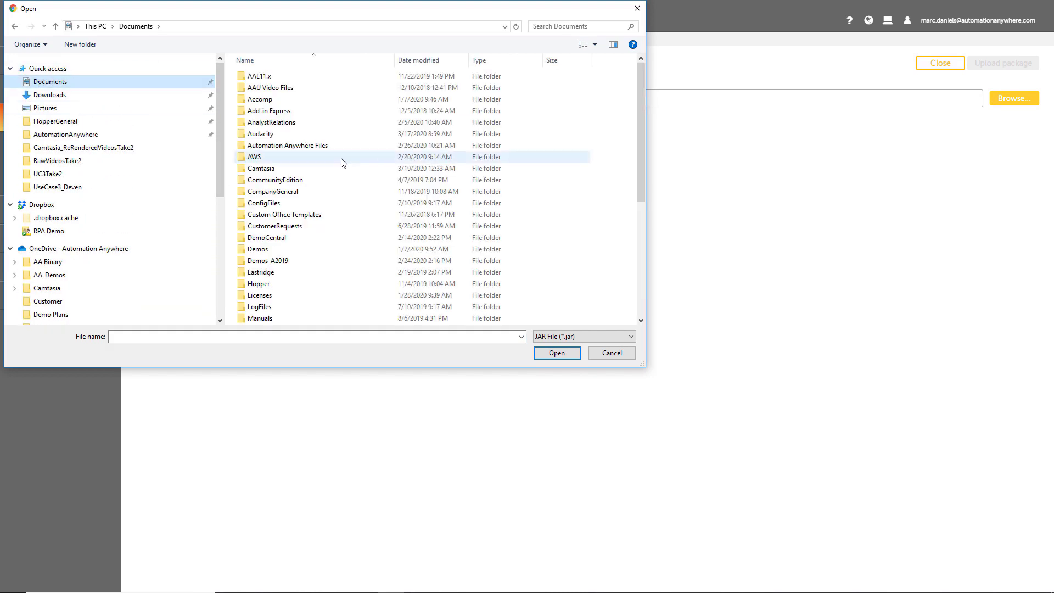
pyautogui.moveTo(640, 147); pyautogui.dragTo(623, 243)
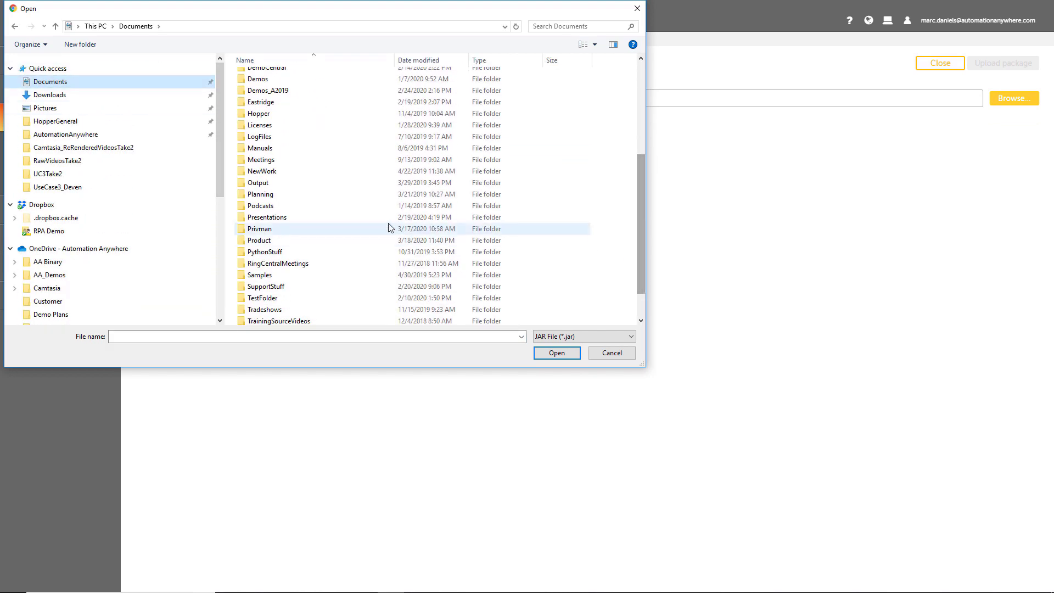
pyautogui.doubleClick(261, 241)
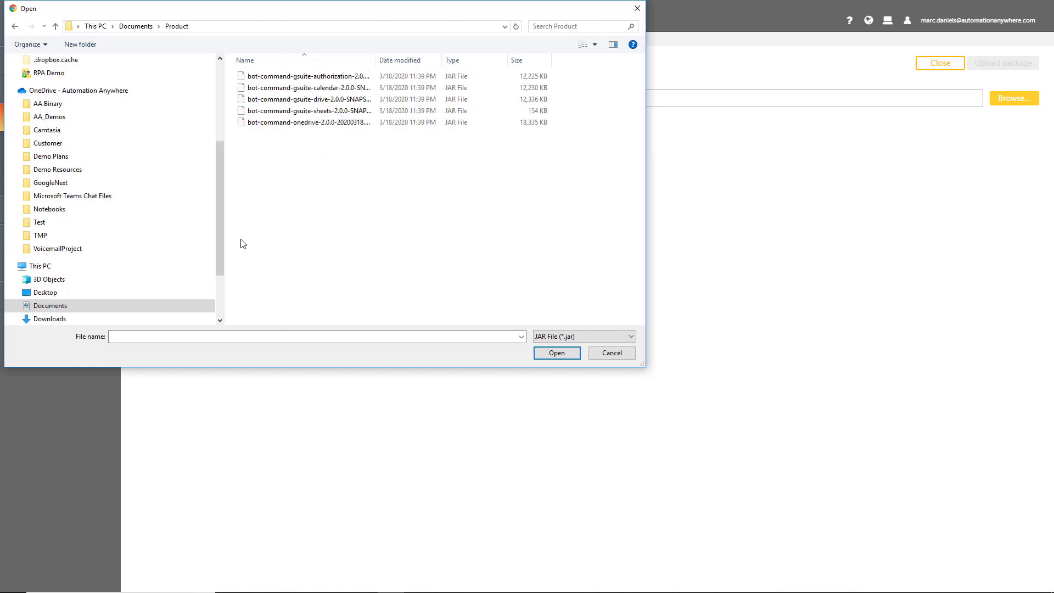
pyautogui.click(294, 77)
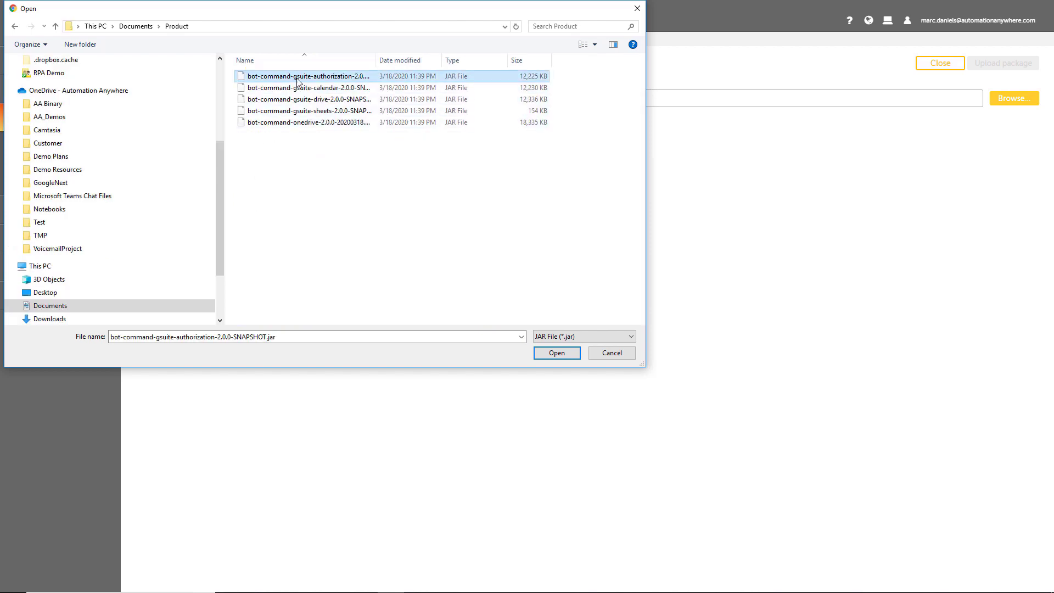
pyautogui.click(545, 356)
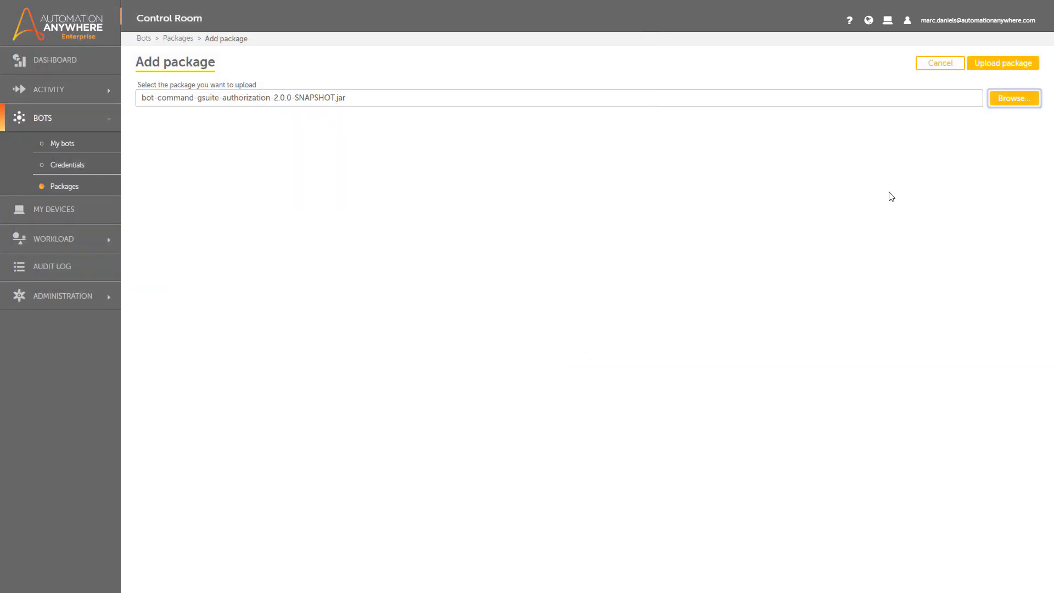
# Step: Upload the G-Suite package, then accept, enable and set it as default
pyautogui.click(992, 66)
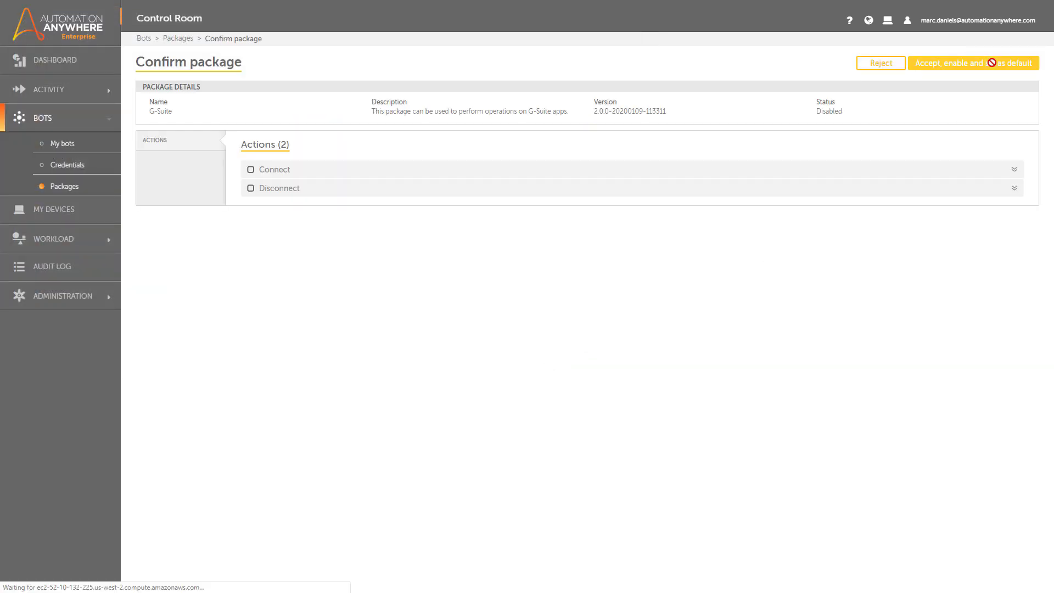
pyautogui.click(992, 63)
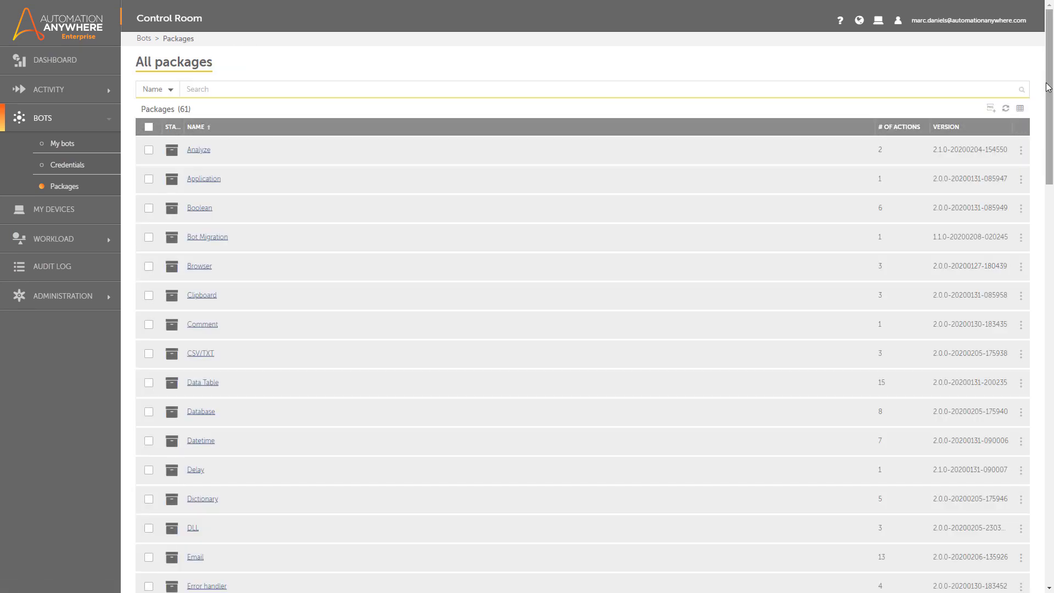
pyautogui.scroll(-2, 1033, 148)
pyautogui.scroll(-2, 1025, 182)
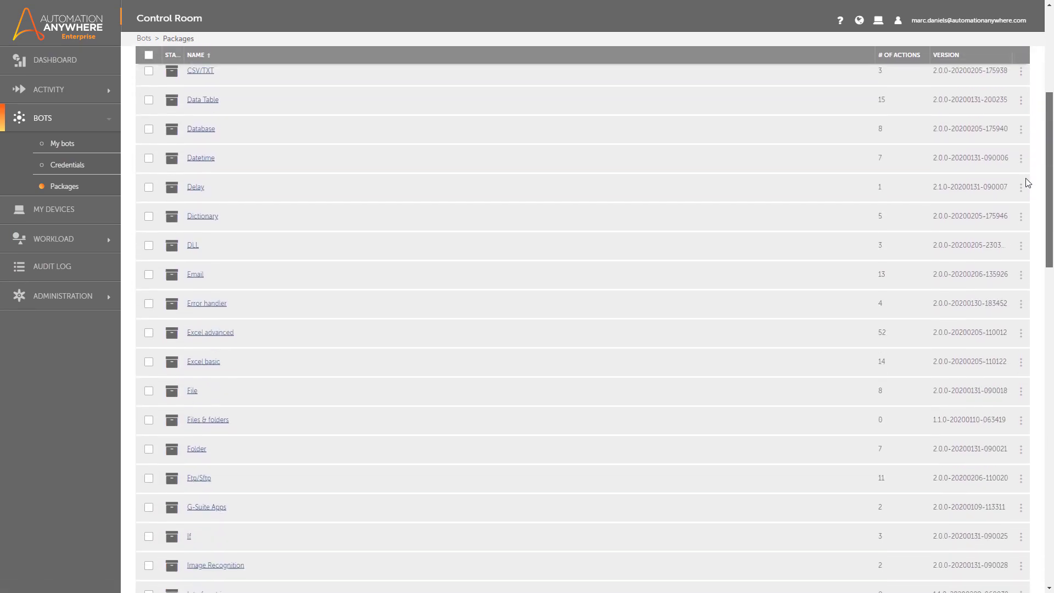
pyautogui.scroll(-2, 1025, 210)
pyautogui.scroll(-1, 1024, 213)
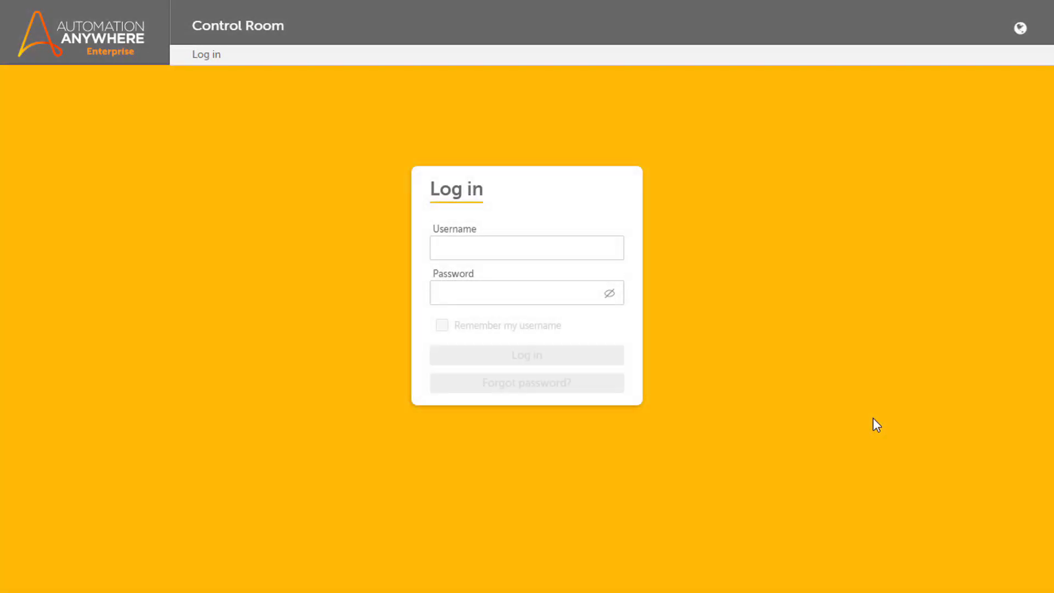
pyautogui.click(471, 251)
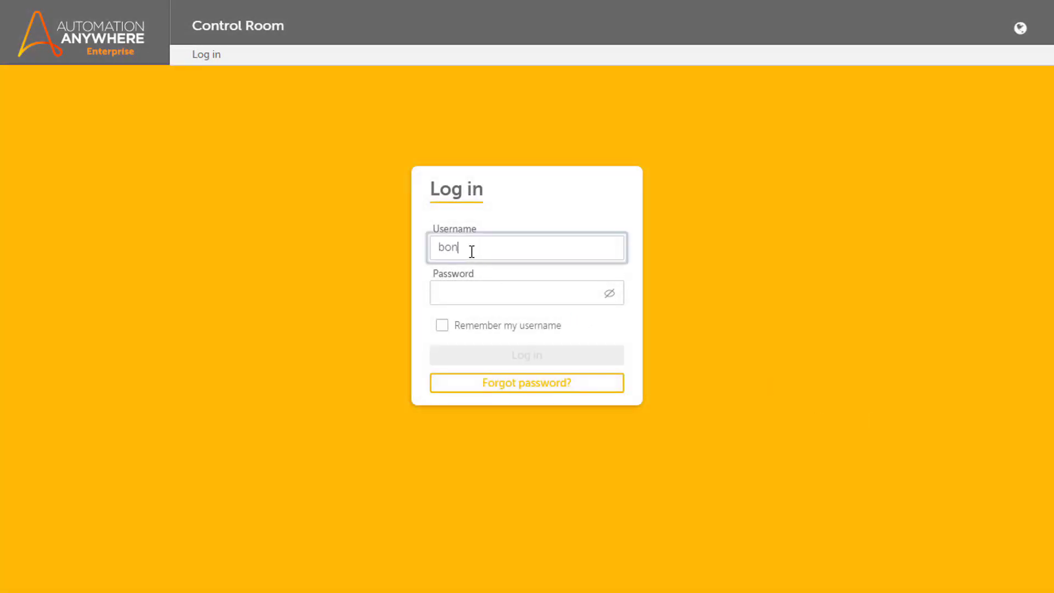
pyautogui.press('Tab')
pyautogui.write('p')
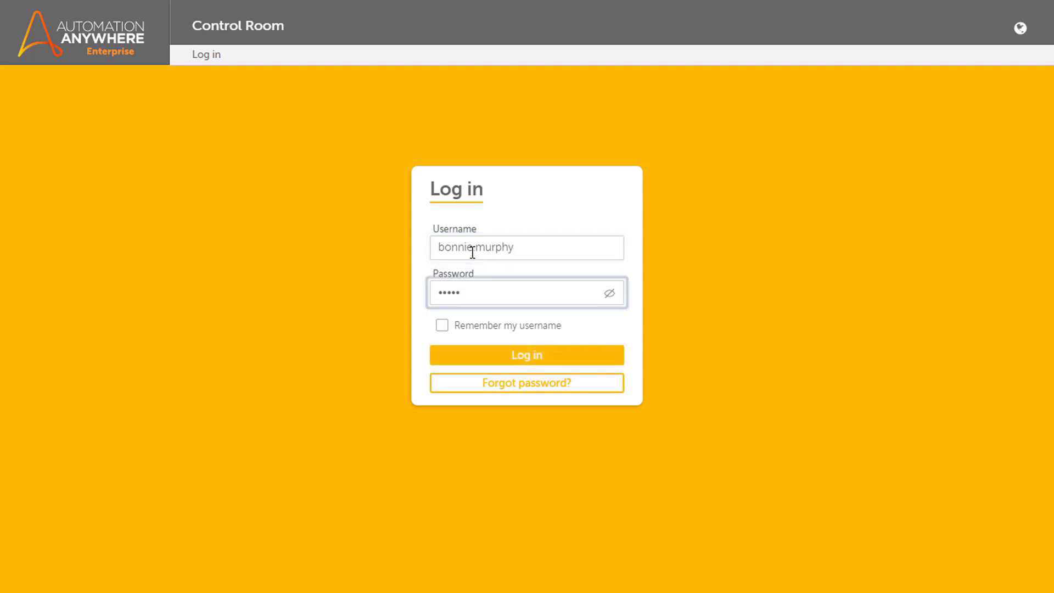
pyautogui.write('••••')
pyautogui.press('Return')
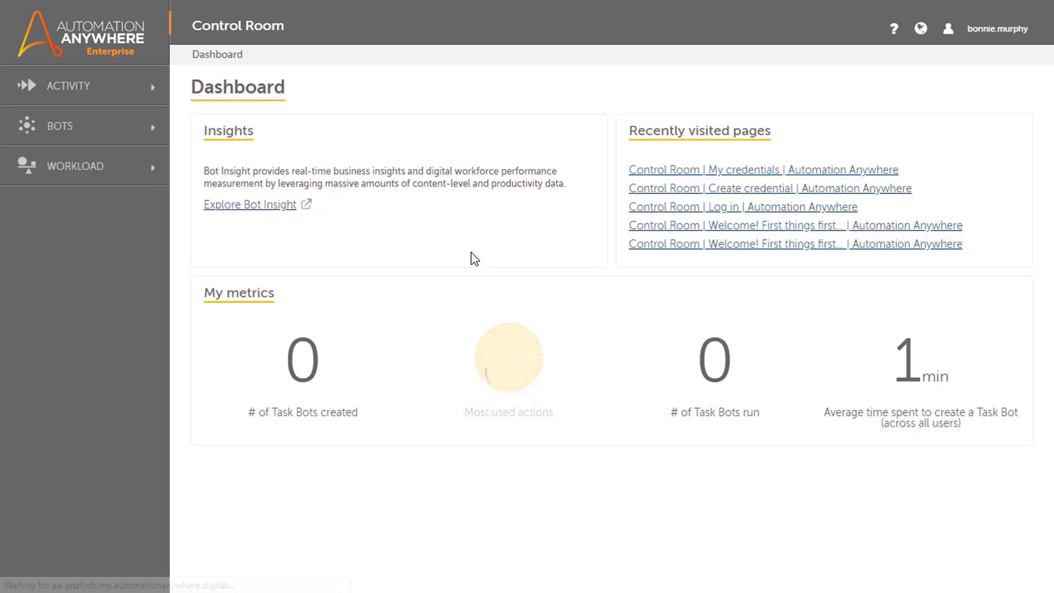
# Step: From the Credentials page, start a new credential named Salesforce login credentials with a description
pyautogui.click(117, 130)
pyautogui.click(105, 164)
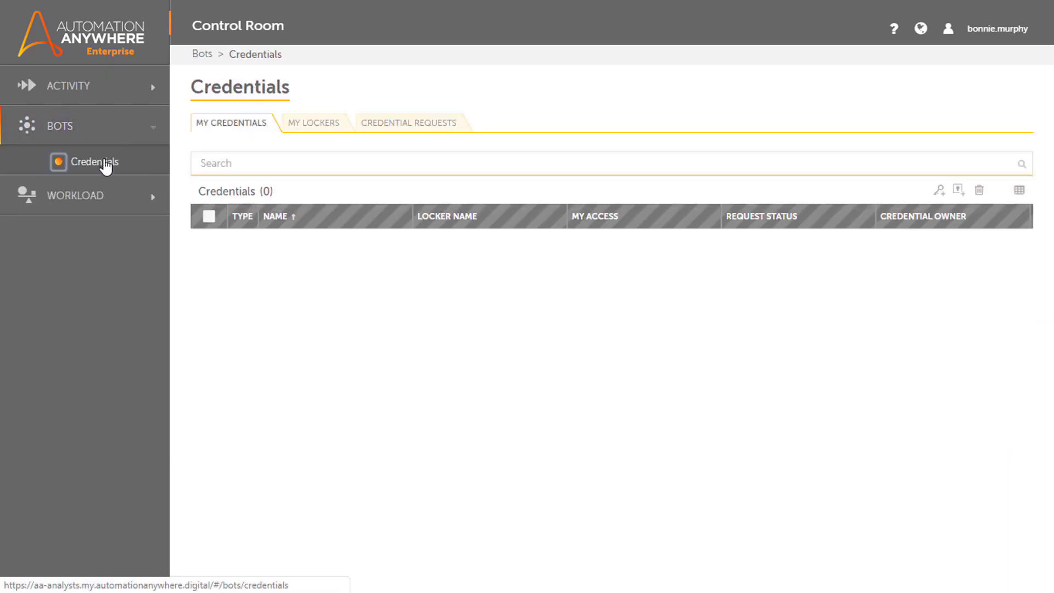
pyautogui.click(602, 362)
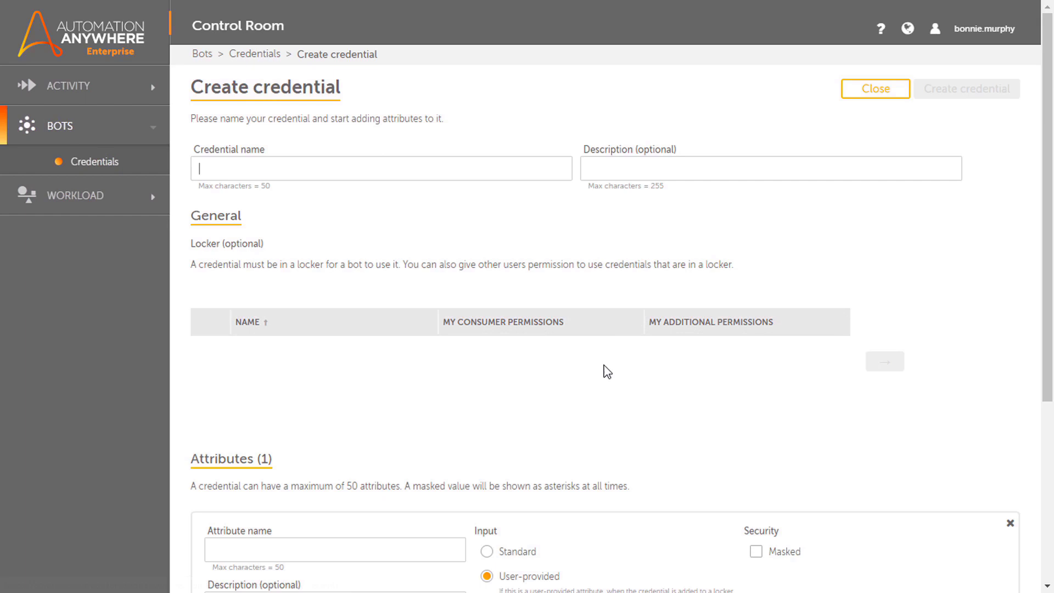
pyautogui.write('Salesforce lo')
pyautogui.write('gin credentials')
pyautogui.press('Tab')
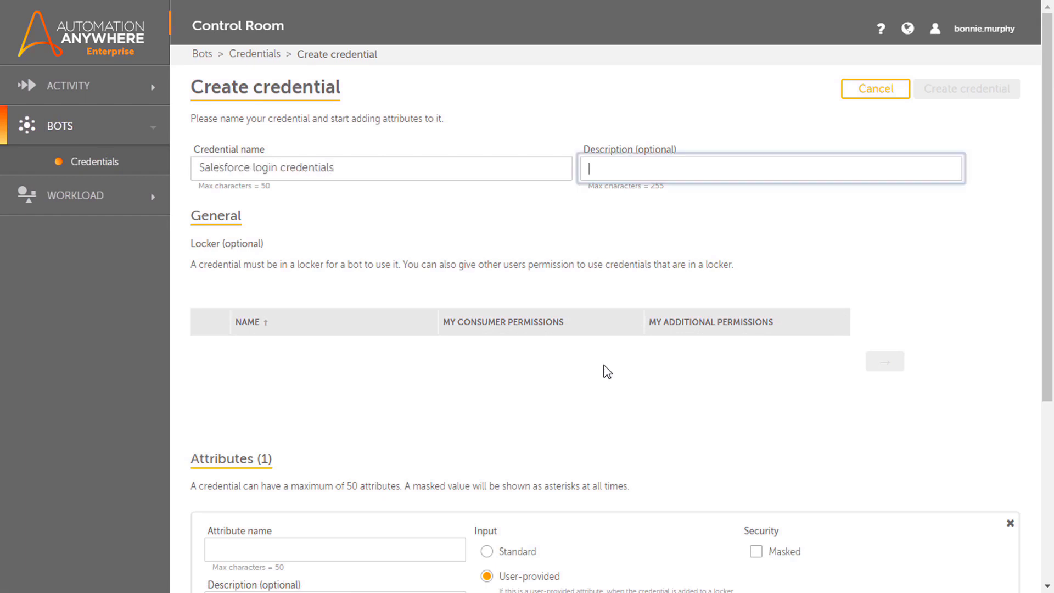
pyautogui.write('Credentials for Sa')
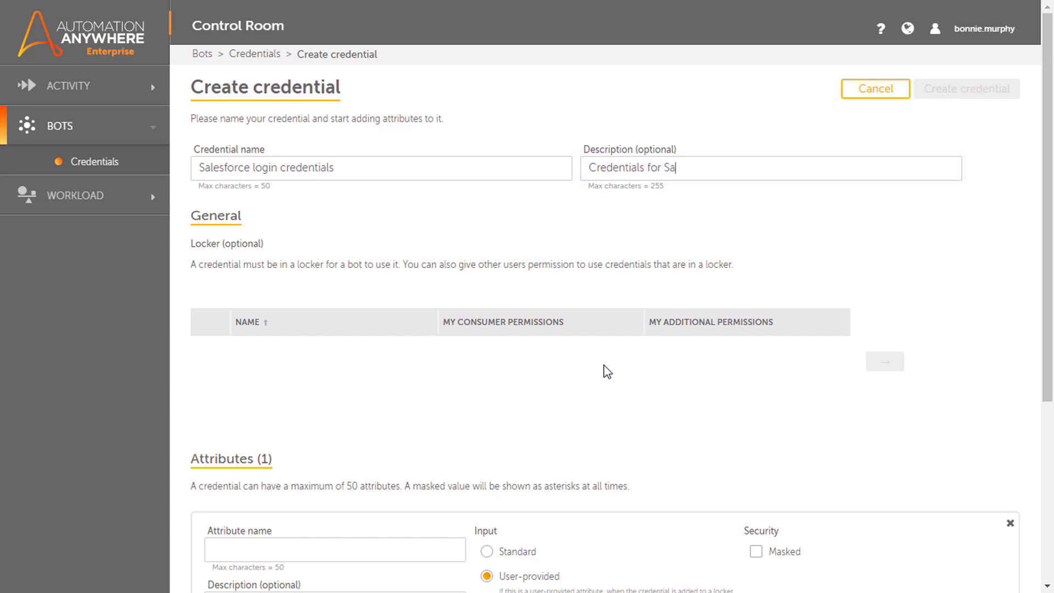
pyautogui.write('lesforce login')
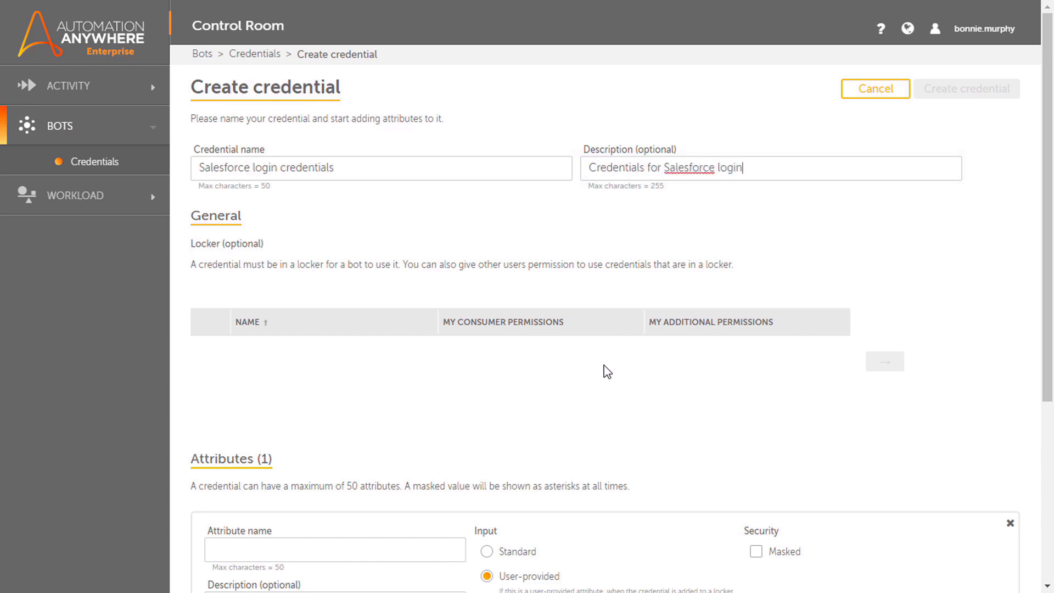
pyautogui.moveTo(1049, 348); pyautogui.dragTo(1049, 412)
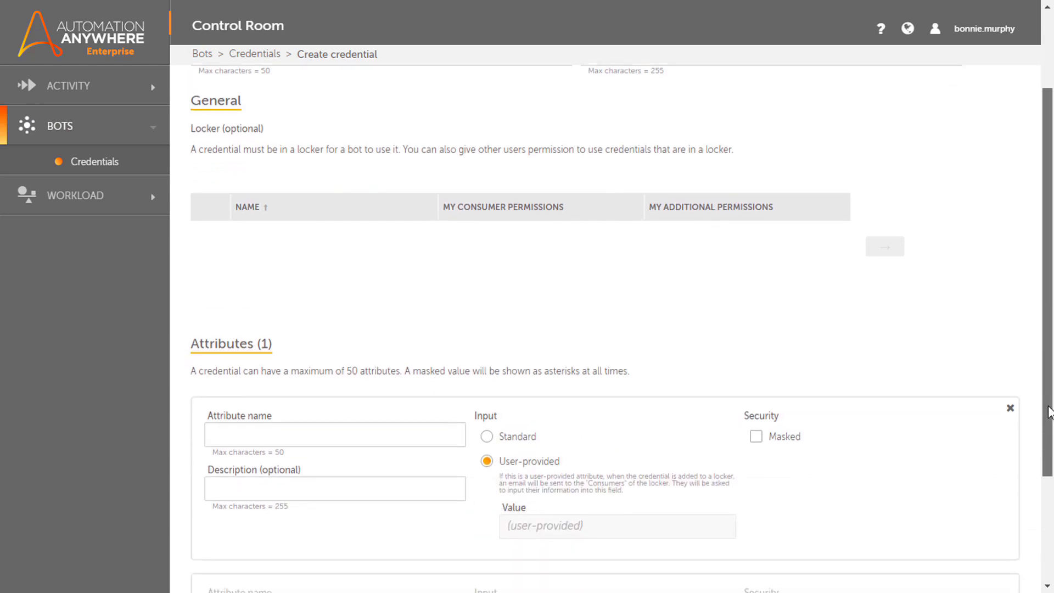
# Step: Add masked Username and Password attributes with descriptions, then save the credential
pyautogui.click(289, 434)
pyautogui.write('se')
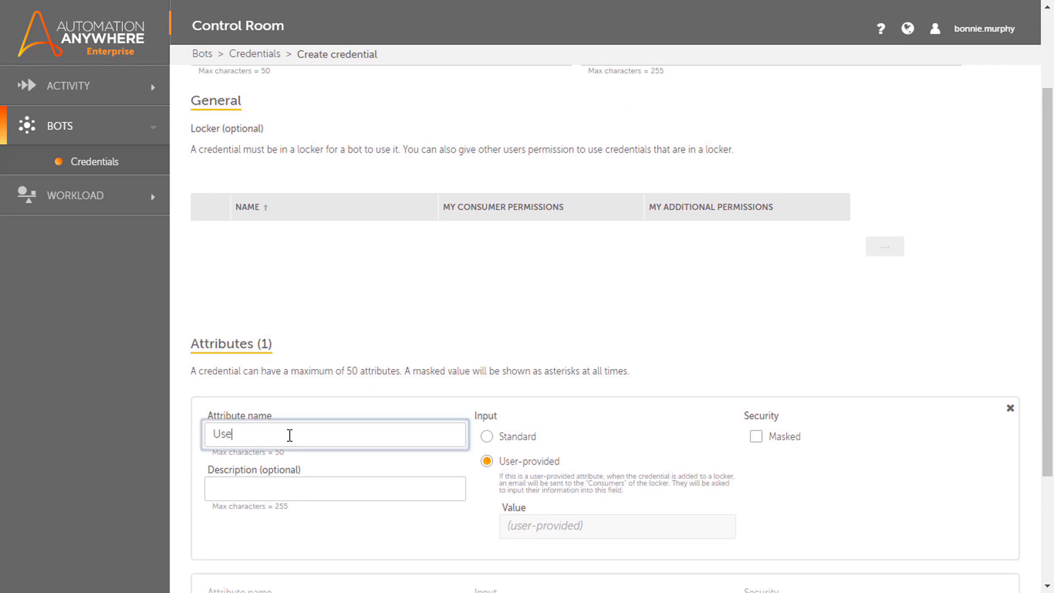
pyautogui.write('rname')
pyautogui.click(271, 488)
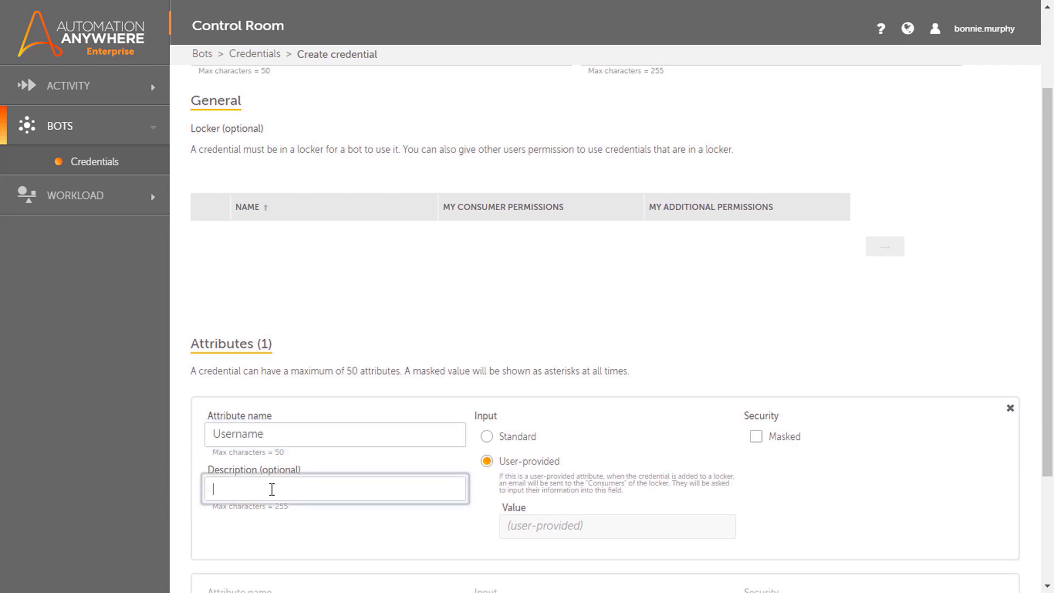
pyautogui.write('Username for Sales')
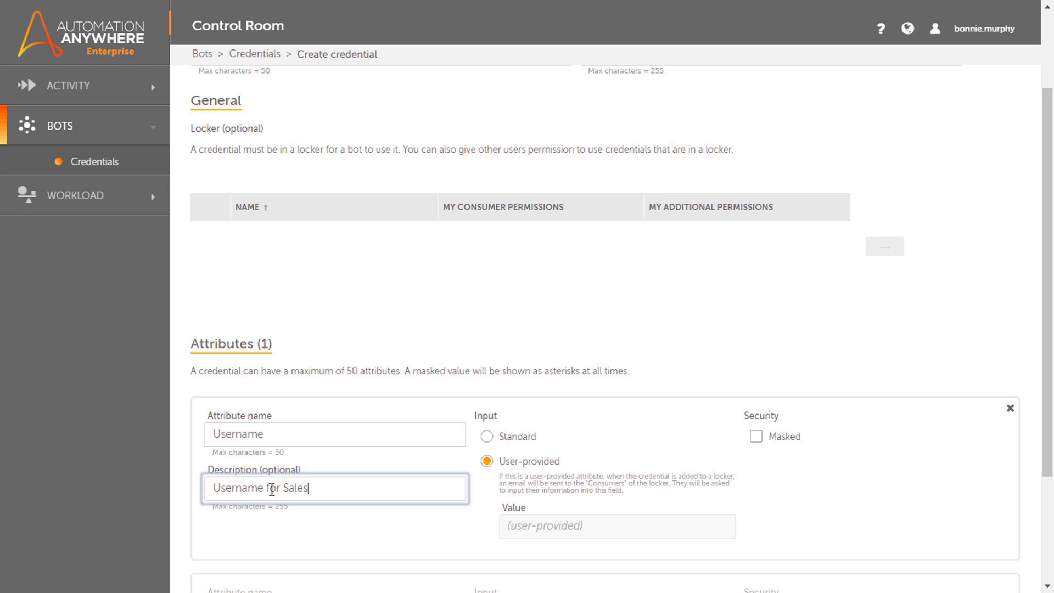
pyautogui.write('force Login')
pyautogui.click(756, 436)
pyautogui.scroll(-2, 674, 470)
pyautogui.click(597, 495)
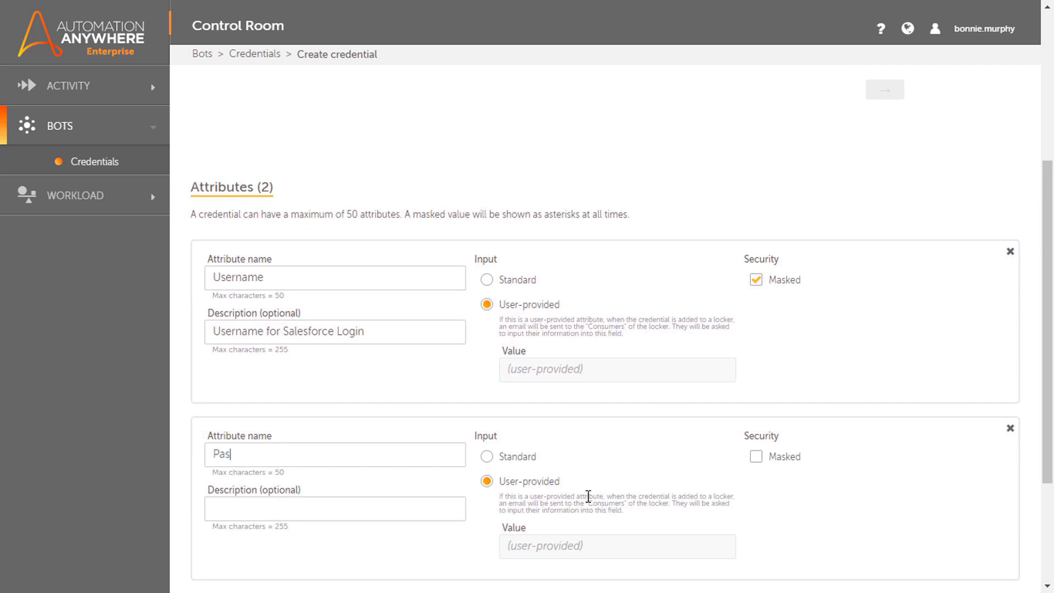
pyautogui.write('sword')
pyautogui.press('Tab')
pyautogui.write('Pas')
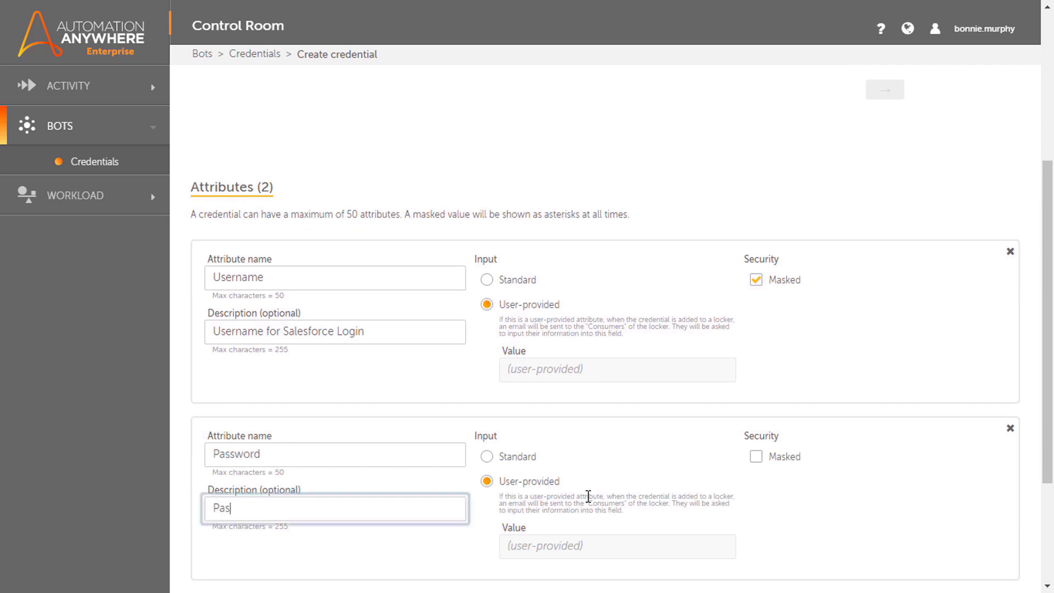
pyautogui.write('sword for Sales')
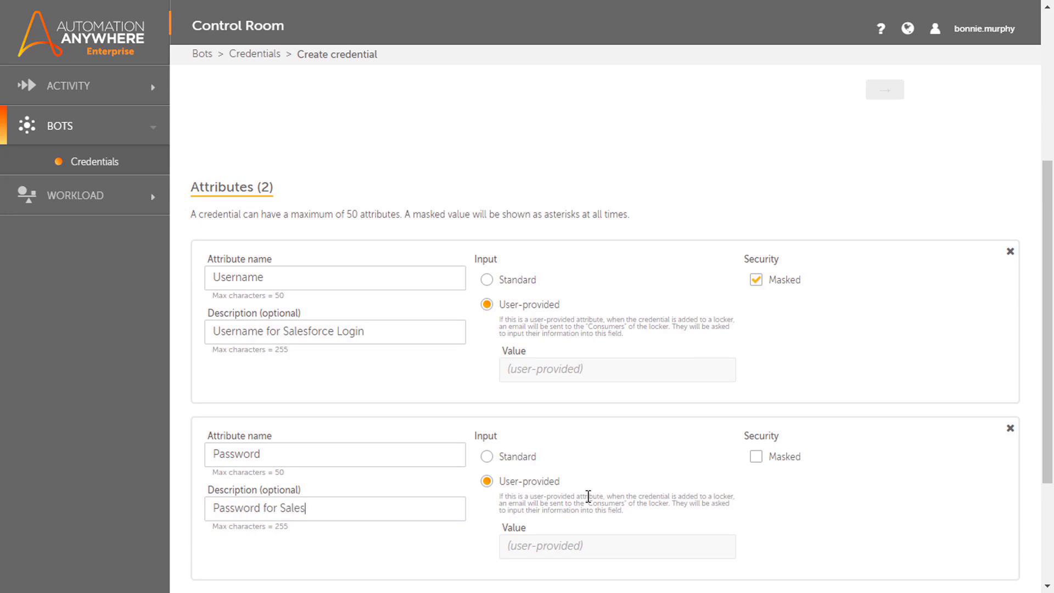
pyautogui.write('force login')
pyautogui.click(754, 457)
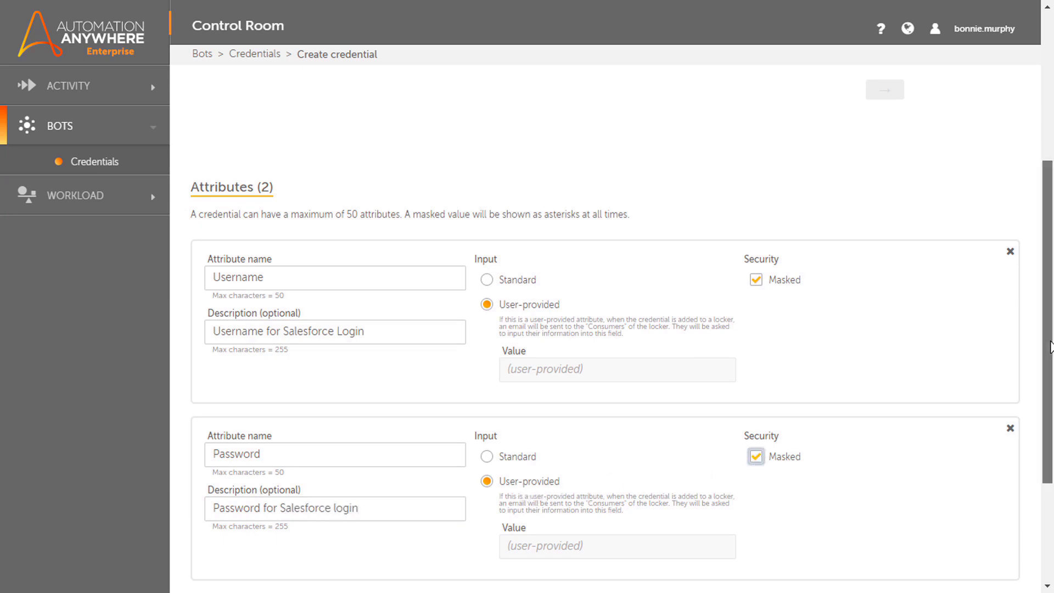
pyautogui.moveTo(1048, 323); pyautogui.dragTo(1053, 177)
pyautogui.click(966, 98)
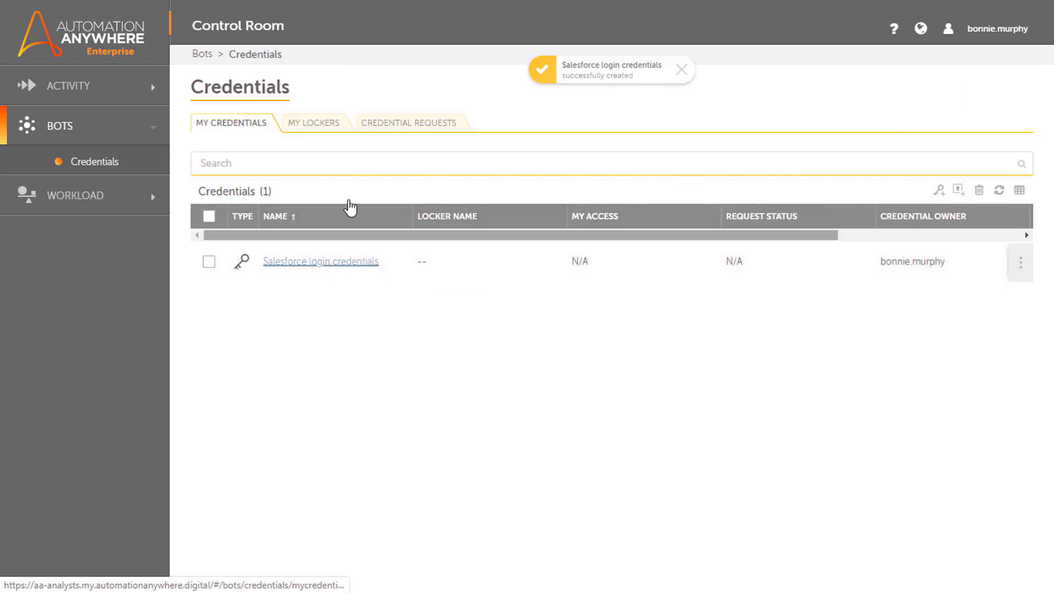
# Step: Start a Salesforce Login Credentials locker and add the Salesforce login credential to it
pyautogui.click(324, 128)
pyautogui.click(631, 363)
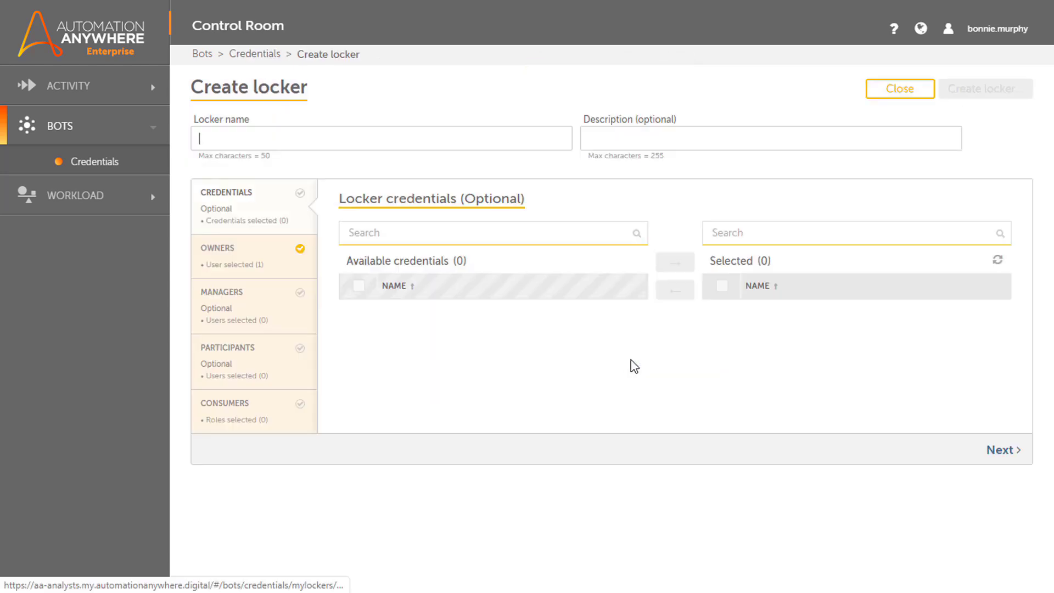
pyautogui.write('Salesforce Login Credentials')
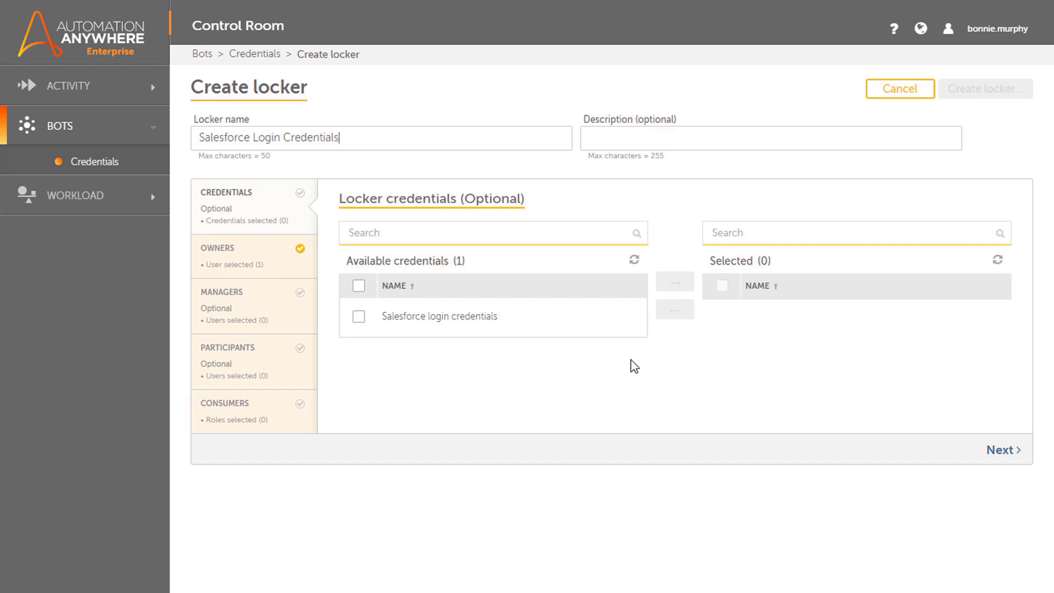
pyautogui.click(434, 331)
pyautogui.click(661, 283)
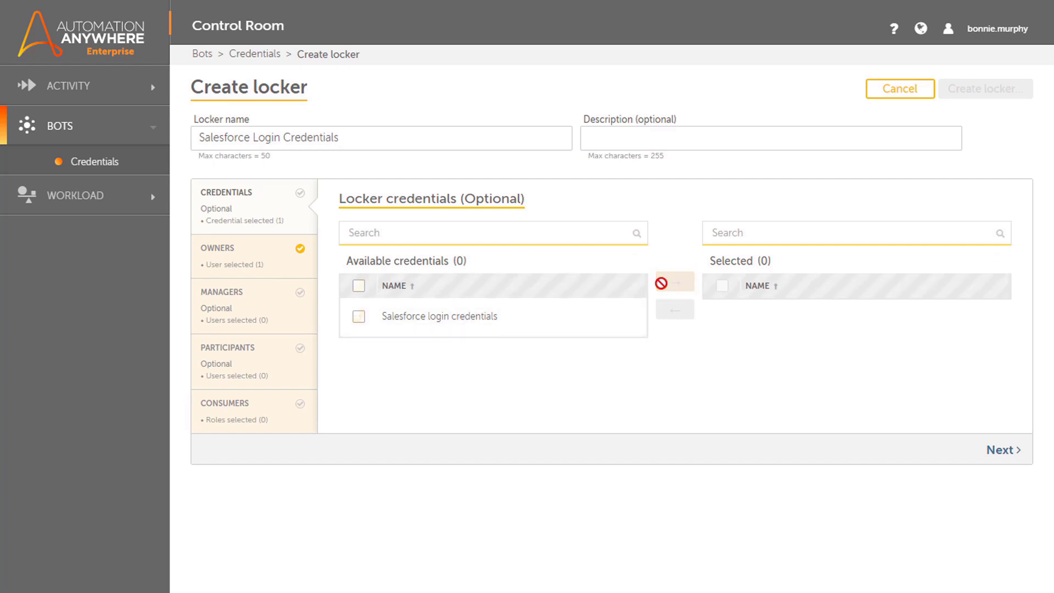
# Step: Review owners, managers and participants, add Finance_Bot_Creators as consumers, and create the locker
pyautogui.click(249, 262)
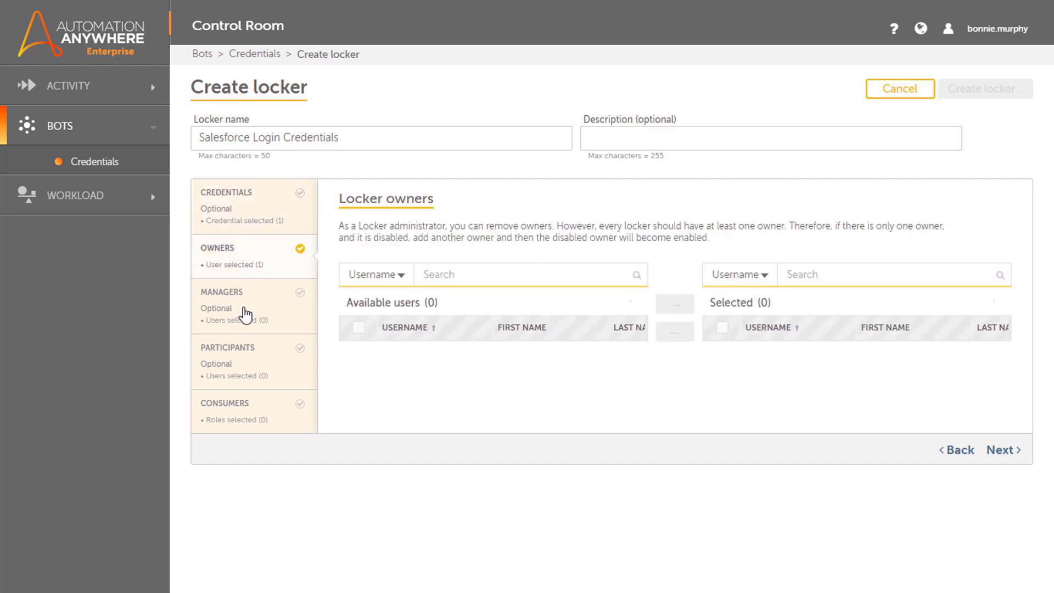
pyautogui.click(246, 320)
pyautogui.click(246, 371)
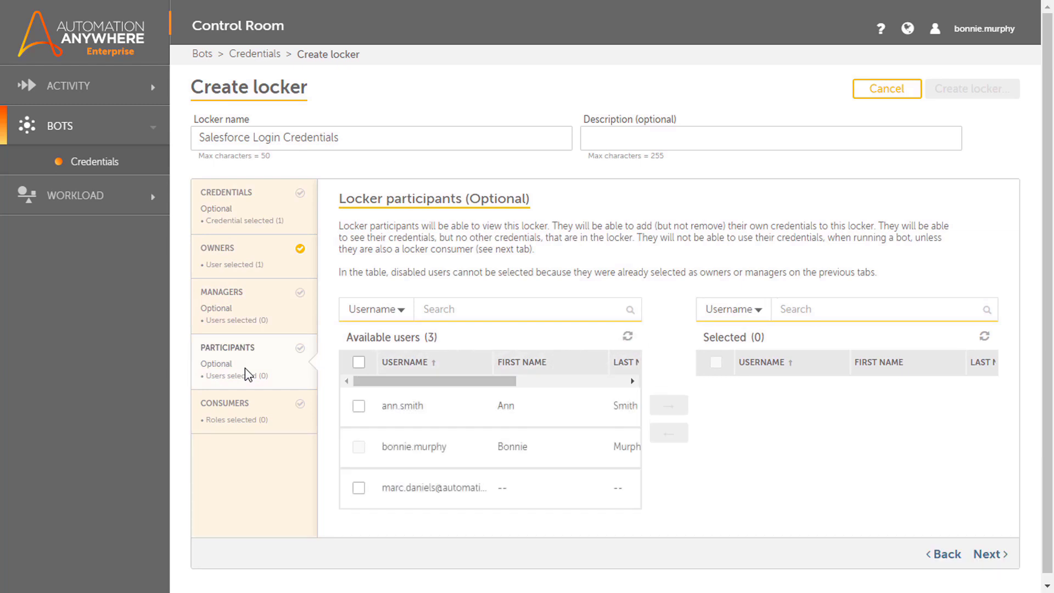
pyautogui.click(238, 412)
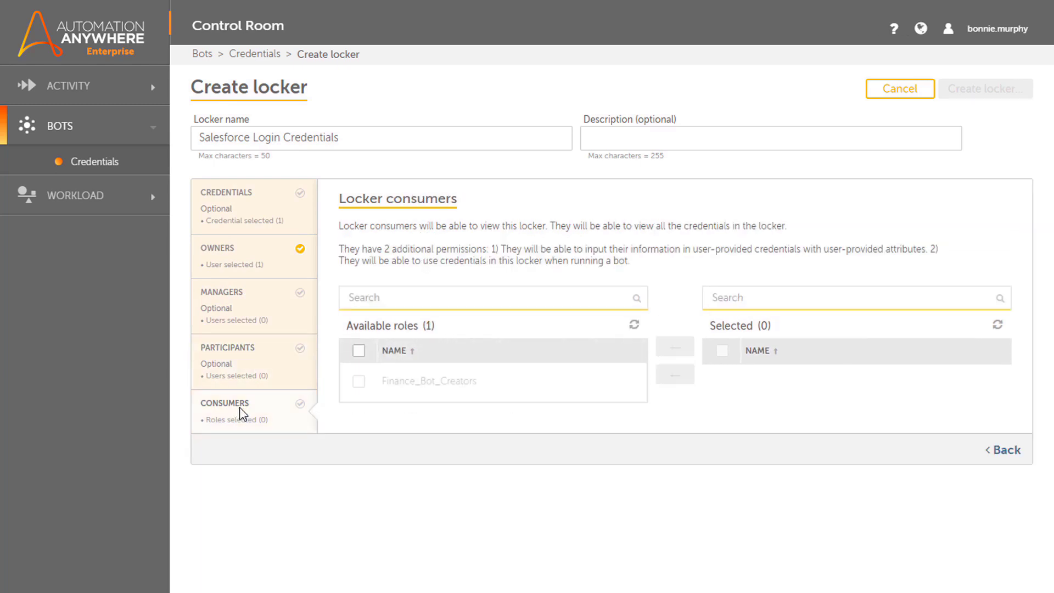
pyautogui.click(356, 383)
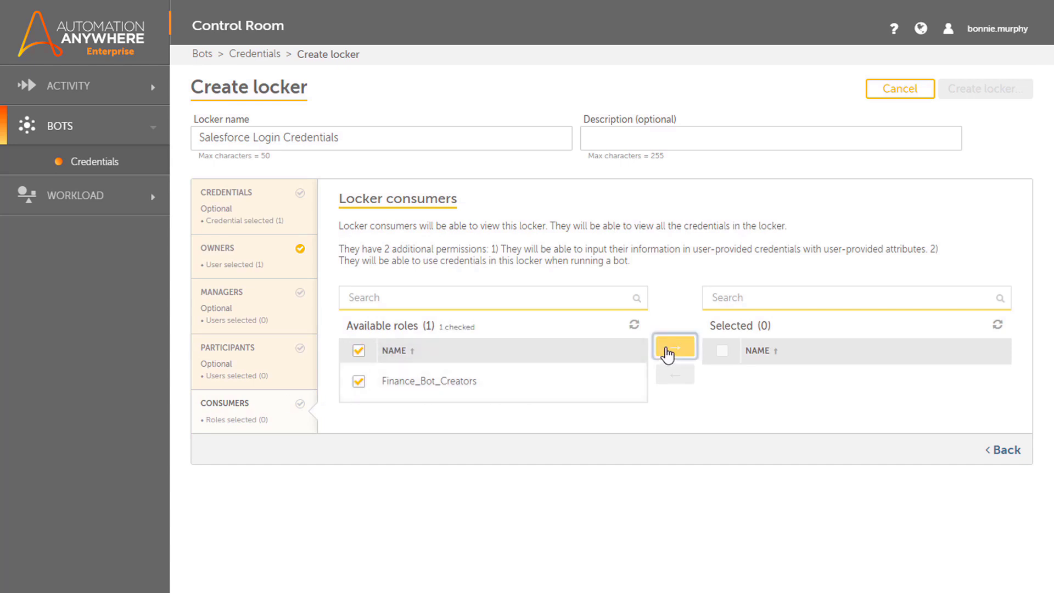
pyautogui.click(675, 347)
pyautogui.click(992, 90)
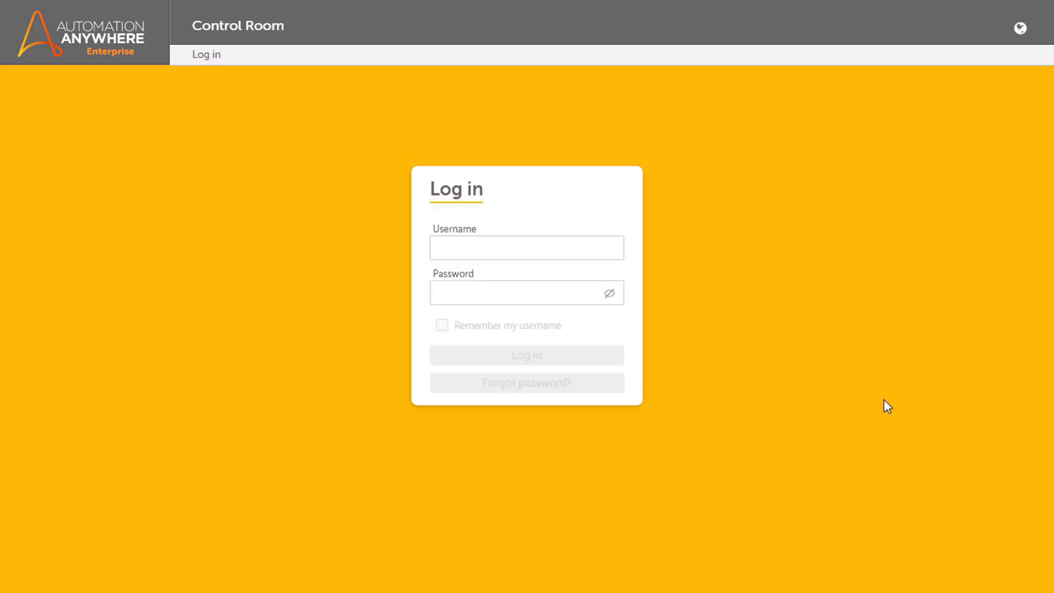
pyautogui.click(486, 256)
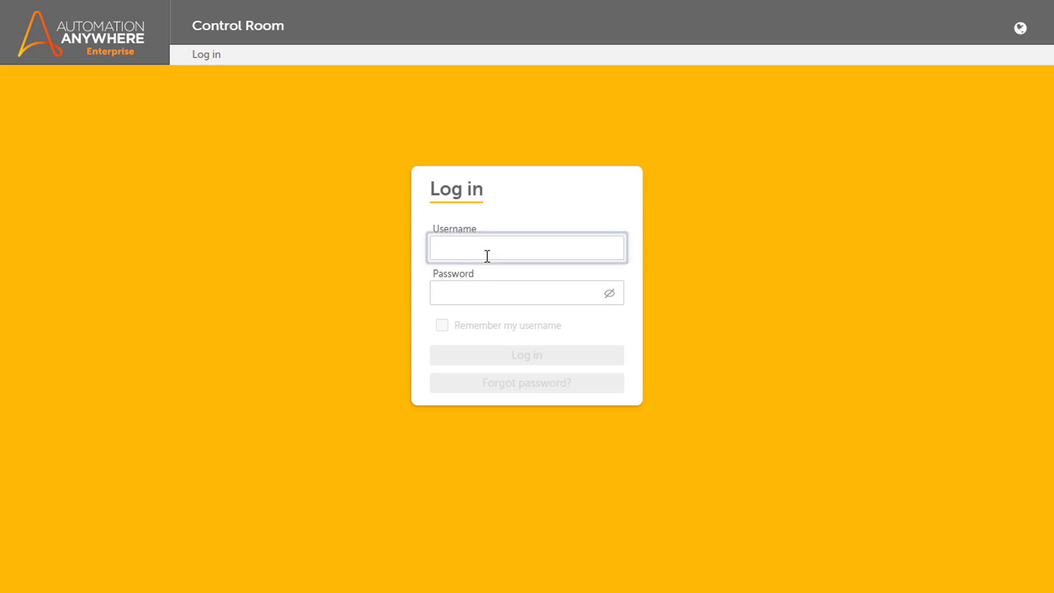
pyautogui.press('Tab')
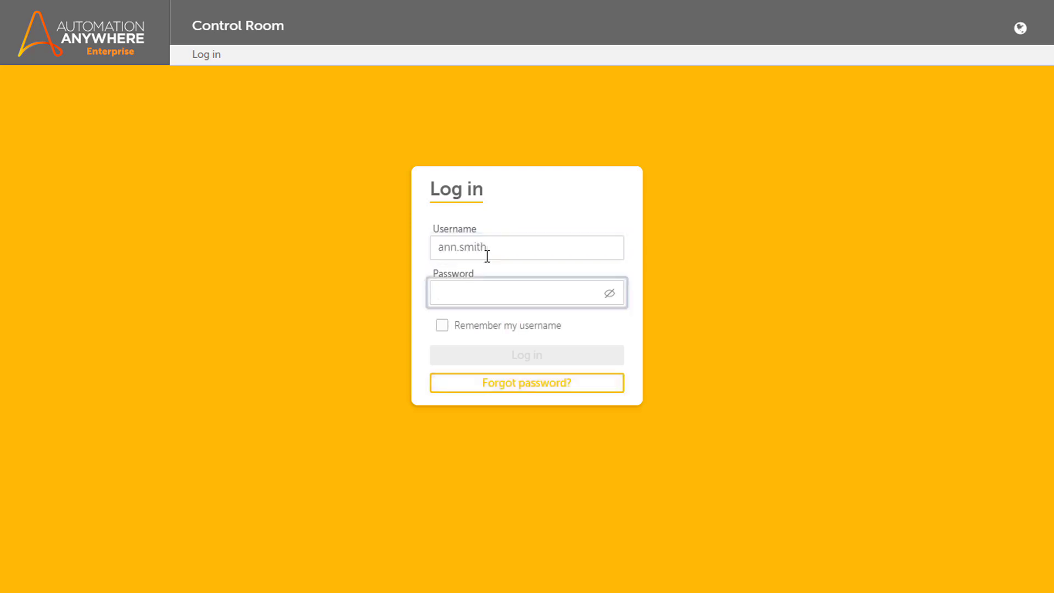
pyautogui.write('***')
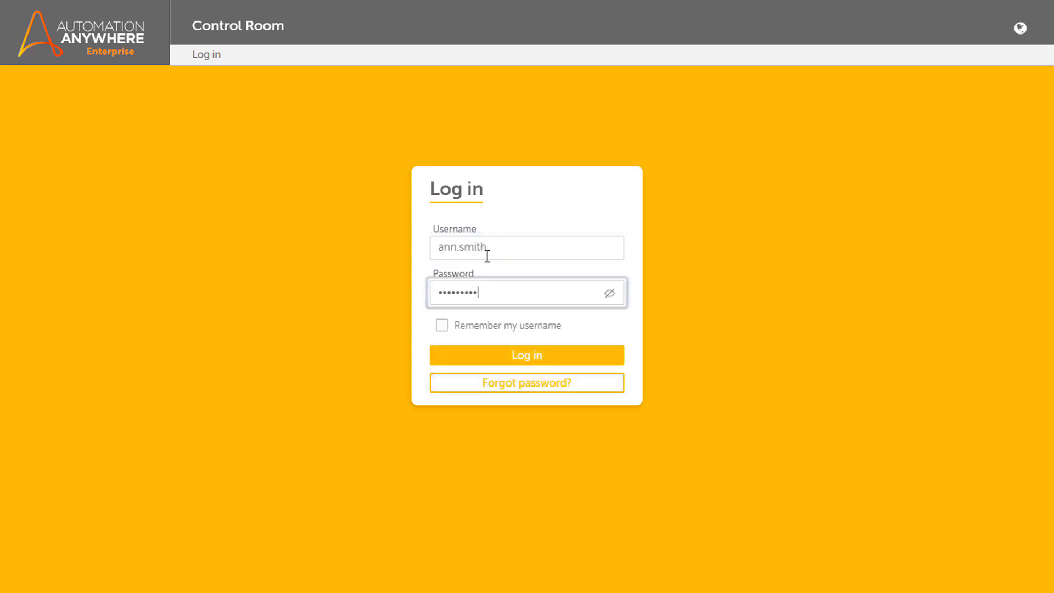
pyautogui.press('Return')
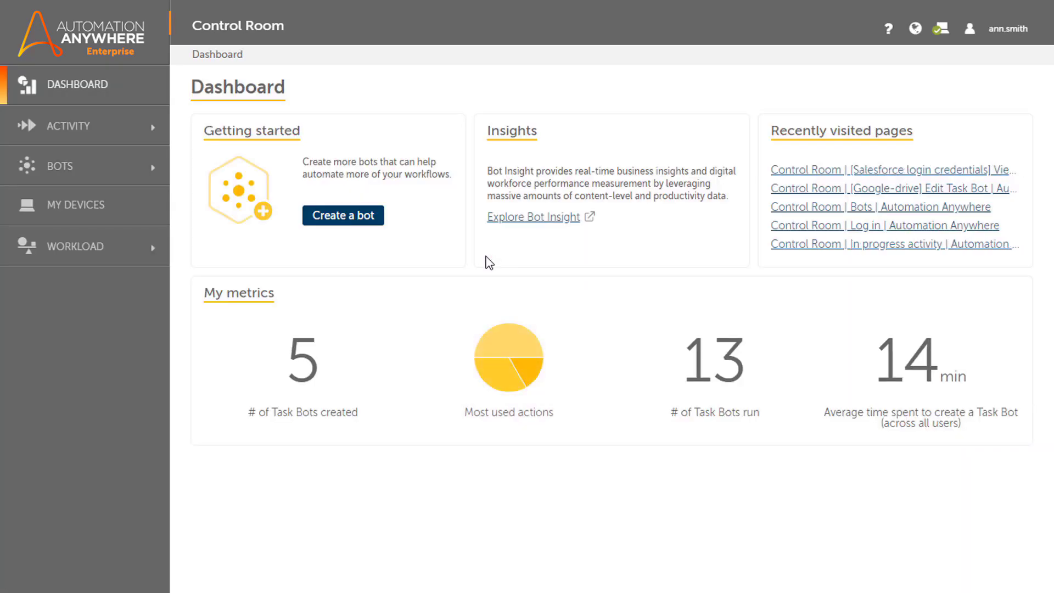
pyautogui.click(116, 167)
pyautogui.click(111, 232)
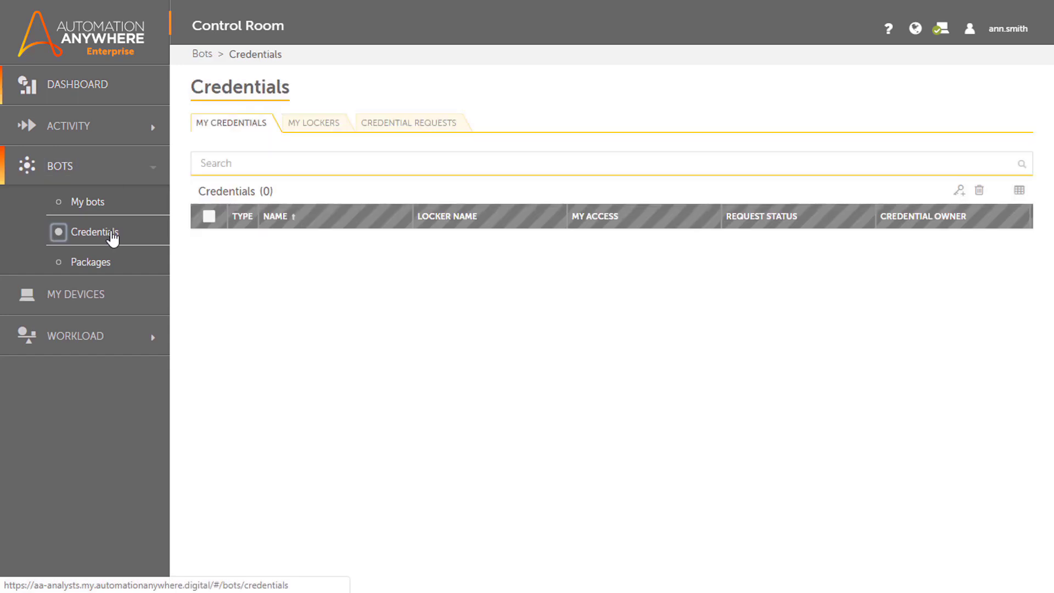
pyautogui.click(295, 262)
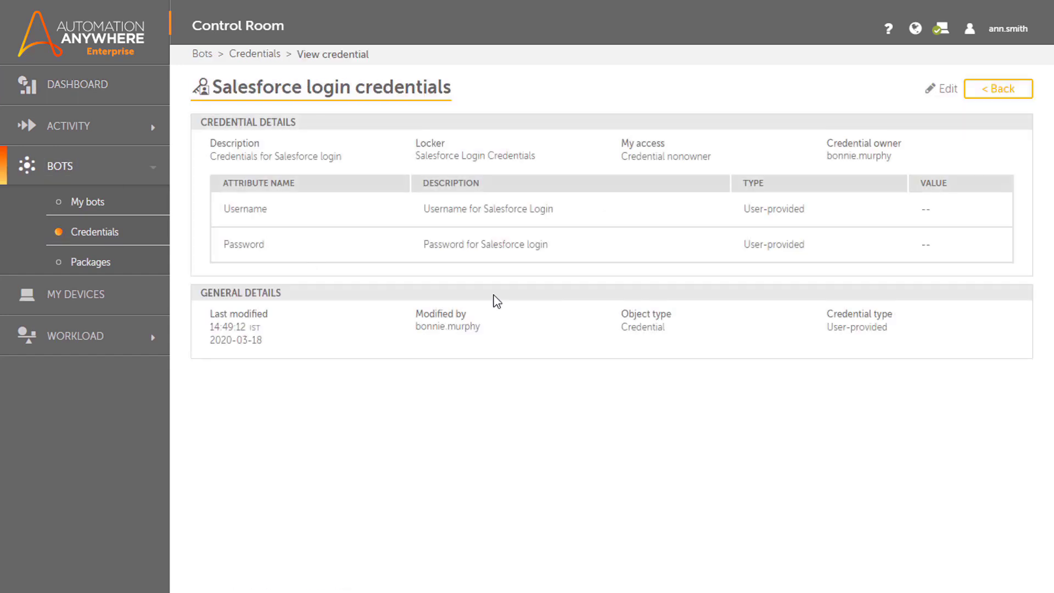
pyautogui.click(944, 88)
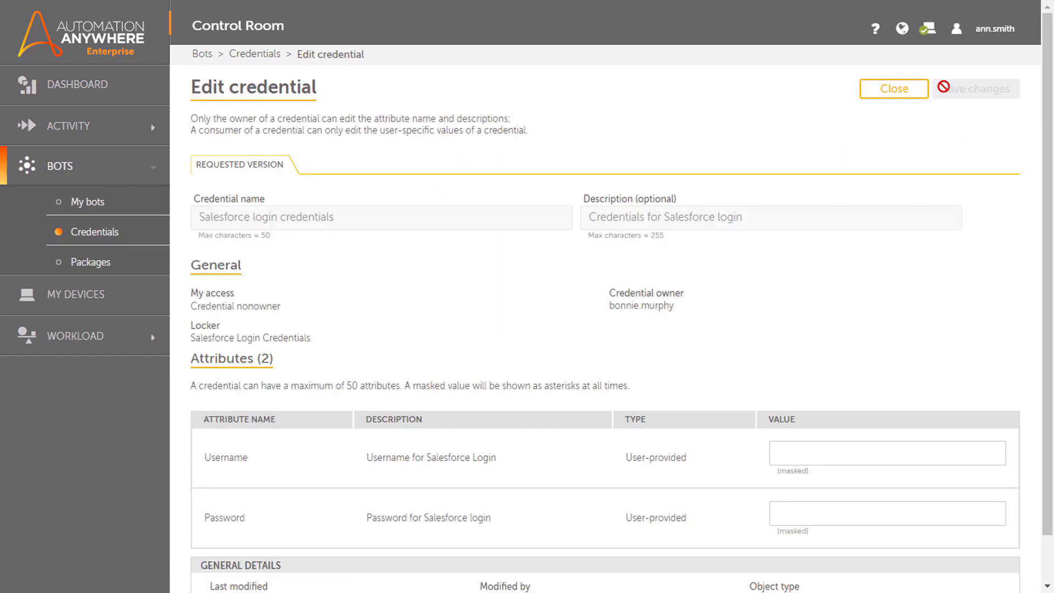
pyautogui.click(800, 449)
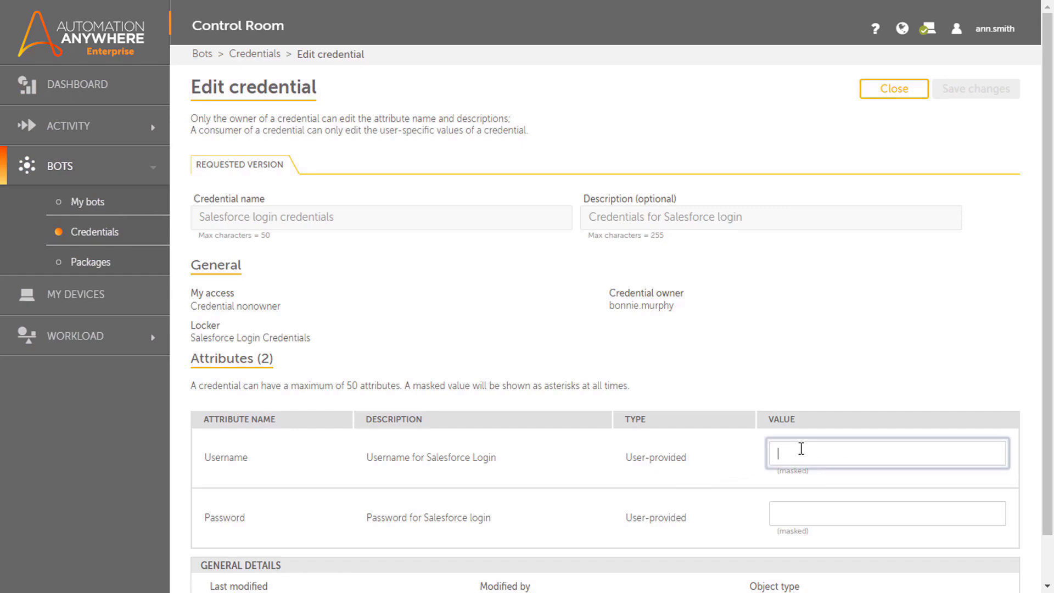
pyautogui.hotkey('ctrl', 'v')
pyautogui.click(805, 517)
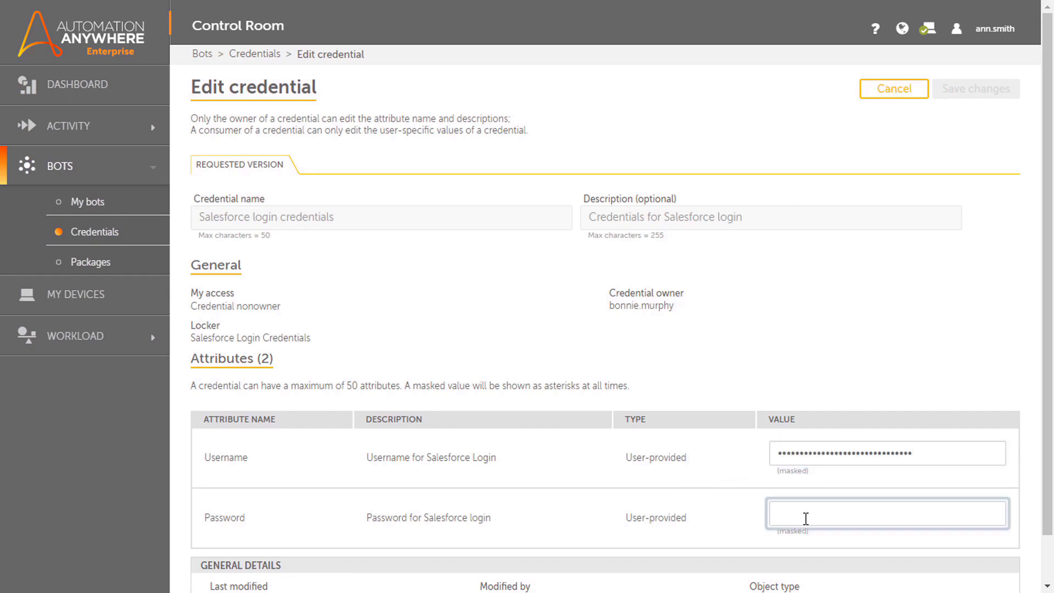
pyautogui.write('***')
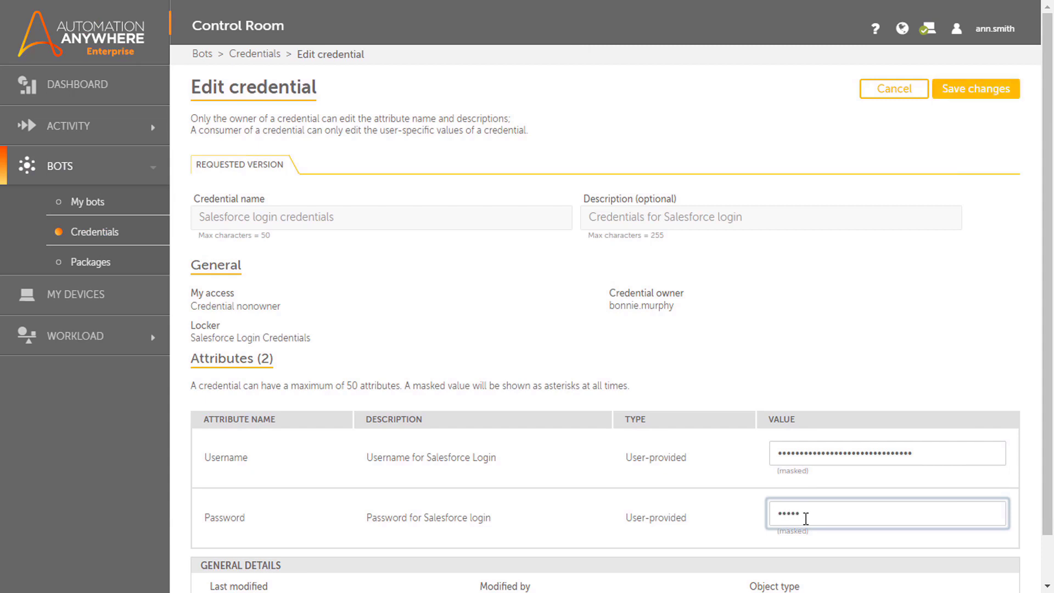
pyautogui.click(759, 340)
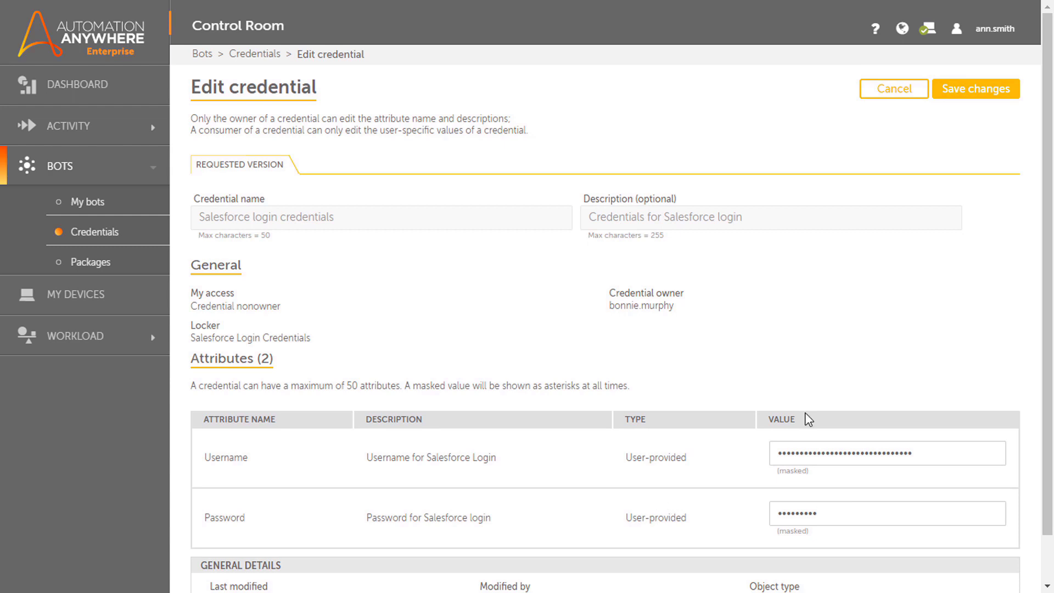
pyautogui.click(964, 90)
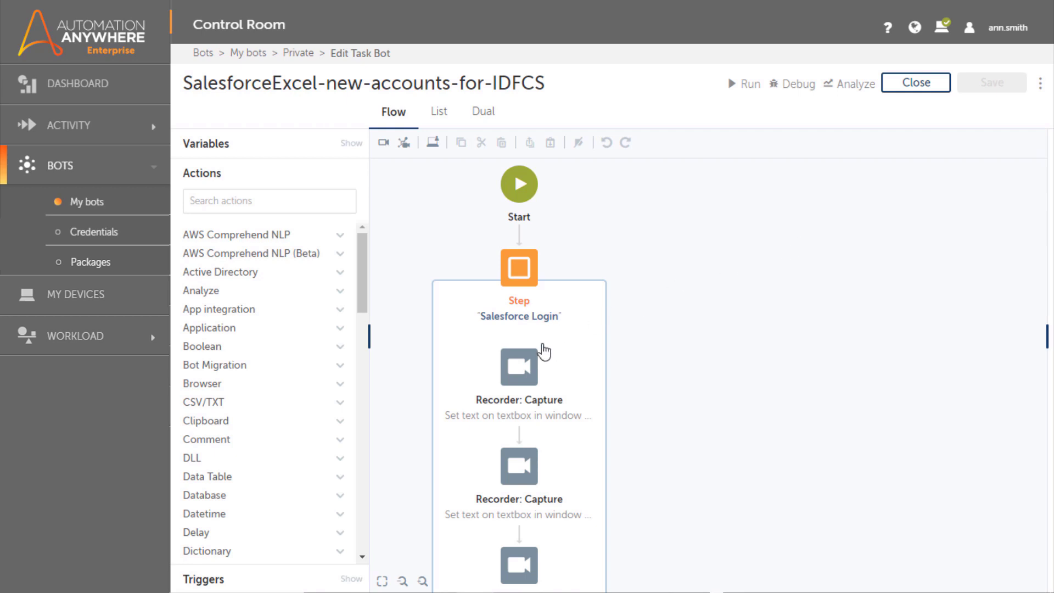
# Step: Check both Recorder: Capture login steps use the Salesforce Login Credentials credential
pyautogui.click(527, 367)
pyautogui.scroll(-1, 814, 383)
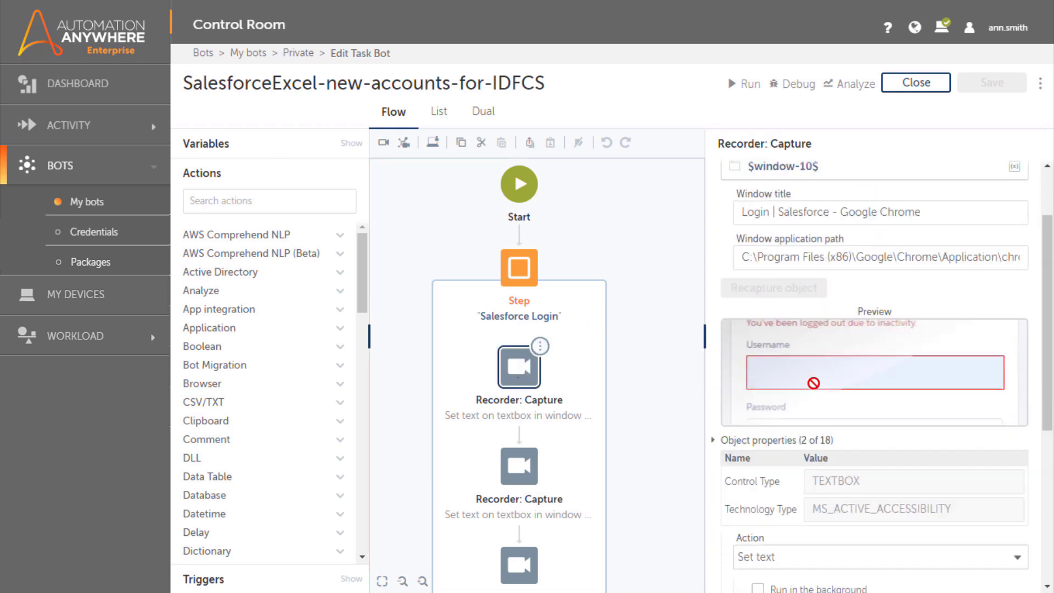
pyautogui.scroll(-3, 813, 383)
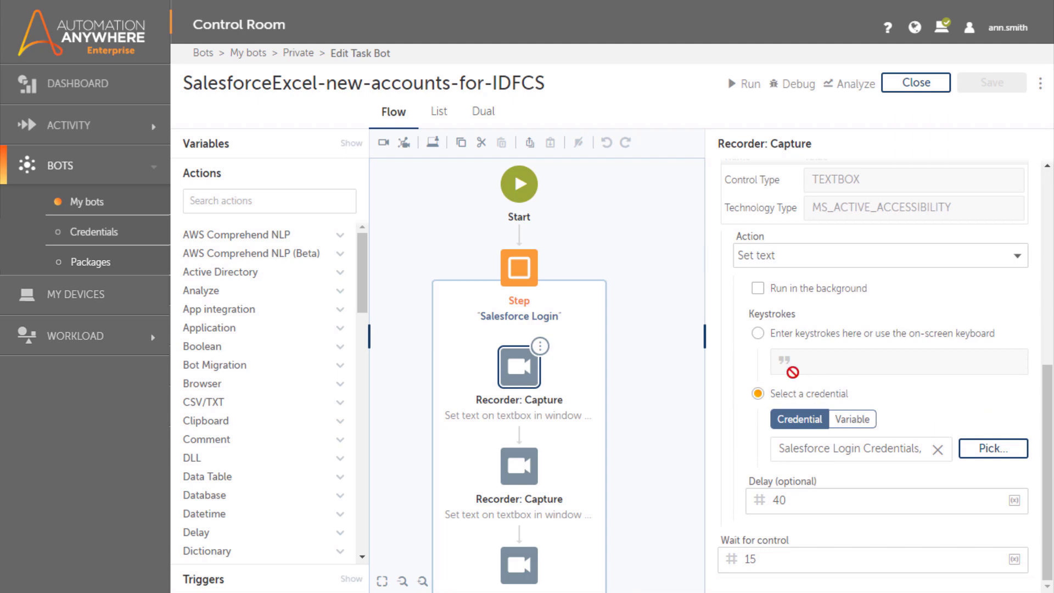
pyautogui.click(527, 465)
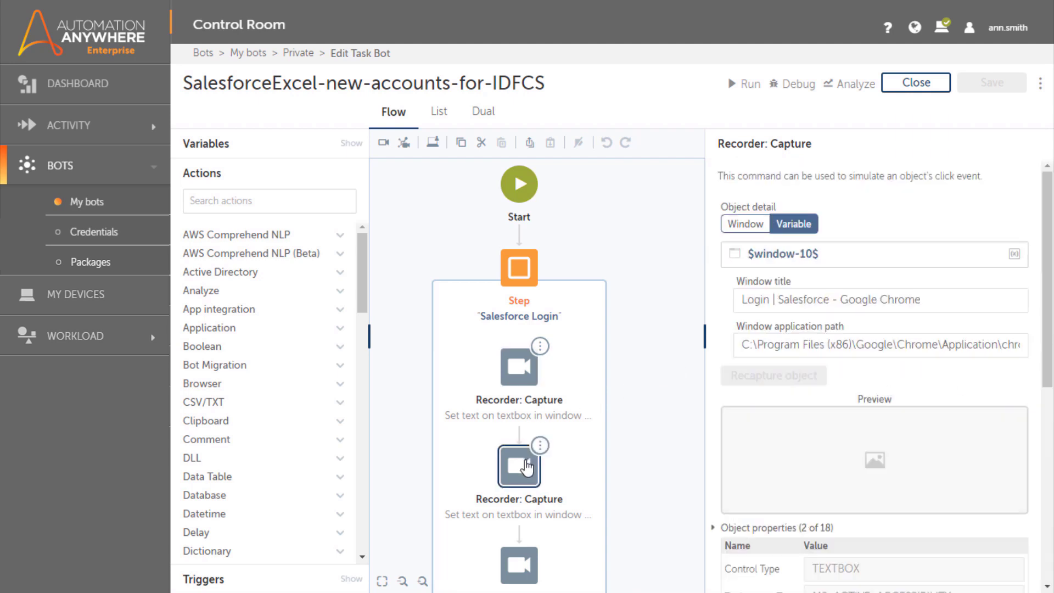
pyautogui.scroll(-4, 815, 461)
pyautogui.scroll(-1, 824, 437)
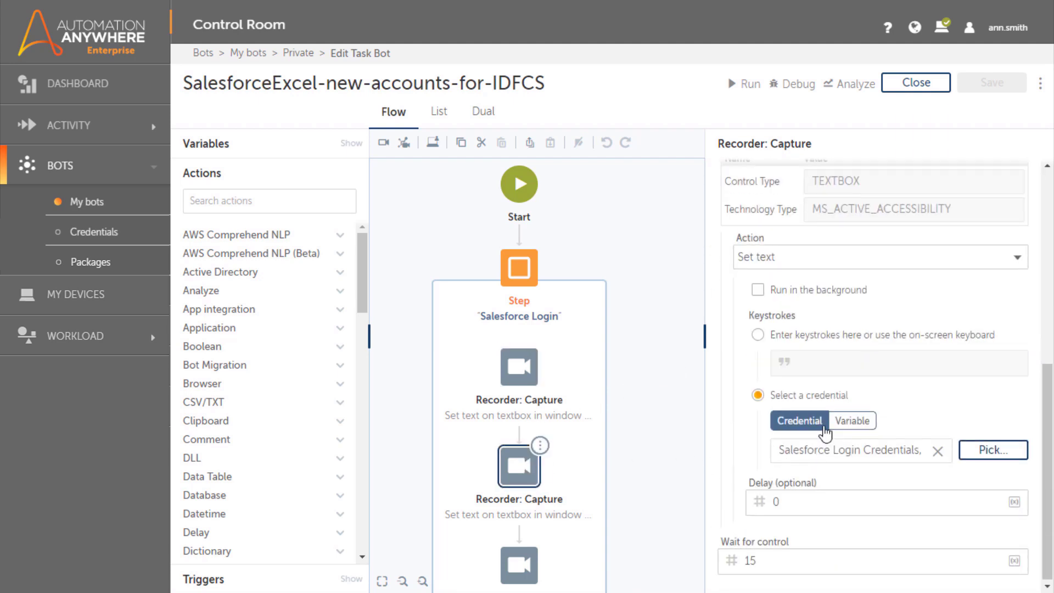